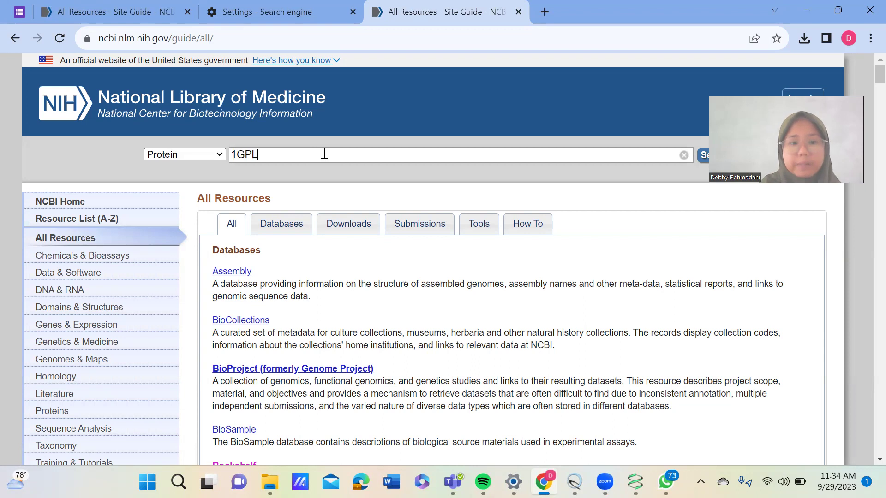
Search the Protein database for 1GPL and open the RP2 LIPASE 3-D structure record
click(705, 157)
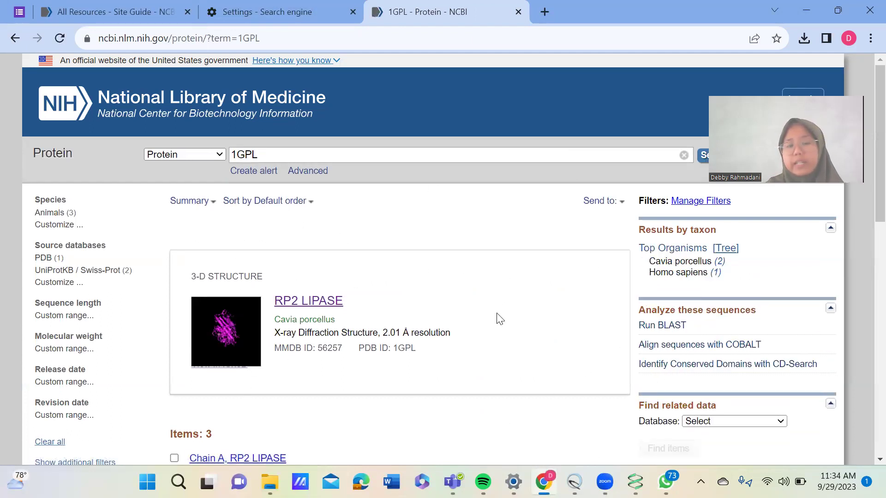
click(307, 305)
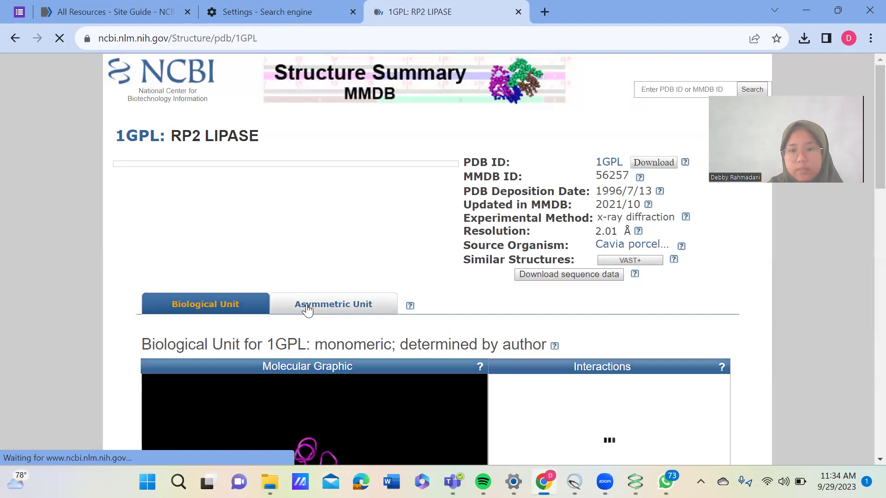
Download the 1GPL structure data in ASN.1 (Cn3D) format with the alpha-Carbons data set
scroll(308, 310, down, 3)
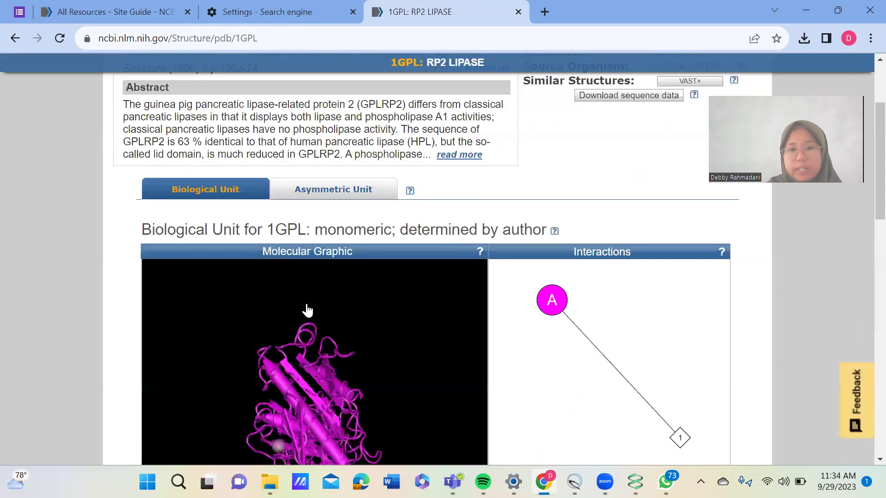
scroll(308, 310, down, 3)
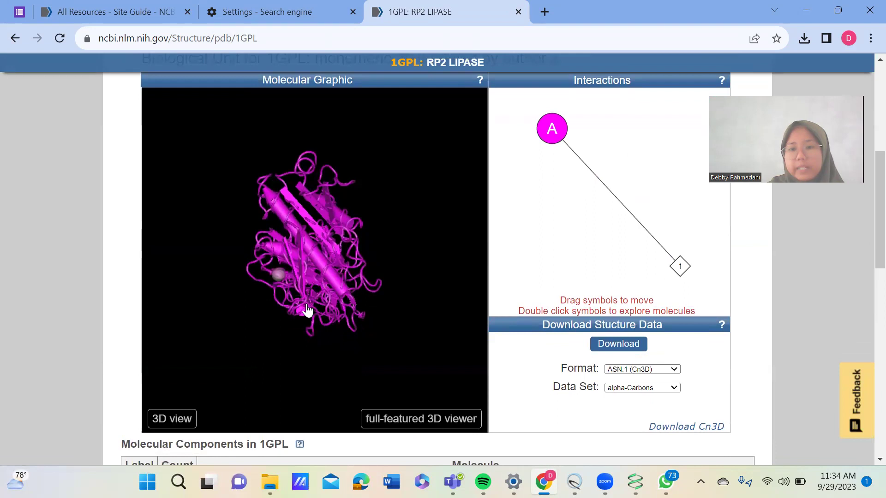
scroll(477, 367, down, 2)
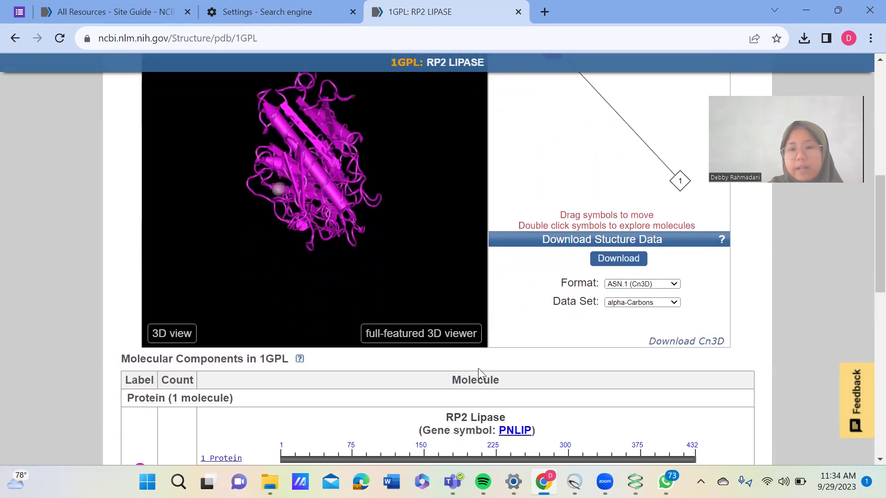
click(631, 261)
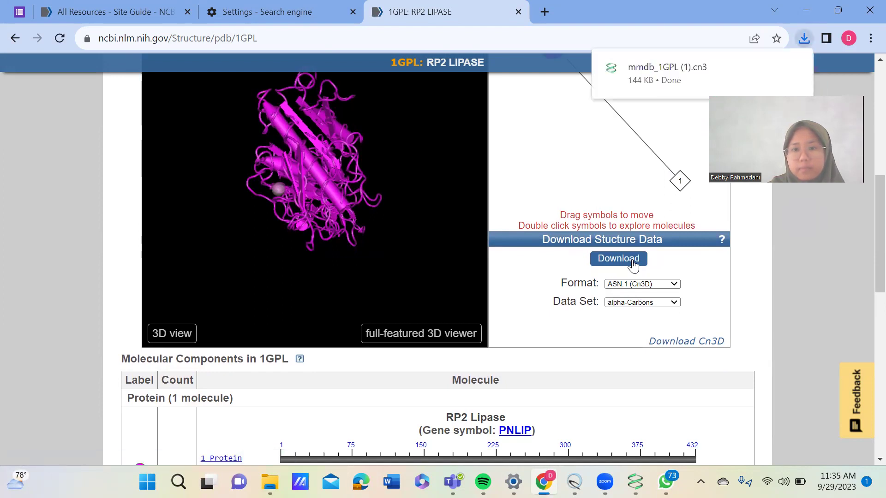
Open the downloaded 1GPL file in Cn3D, maximize the structure window and close the Sequence/Alignment Viewer
mouse_move(694, 95)
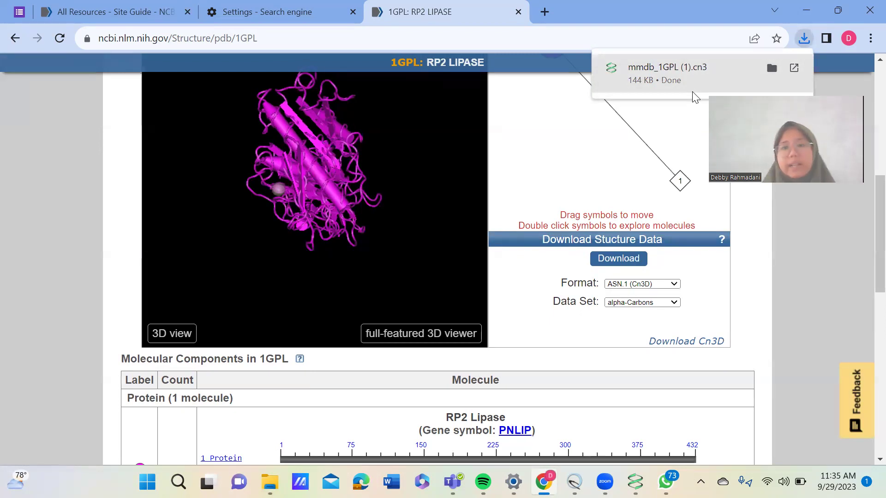
click(693, 92)
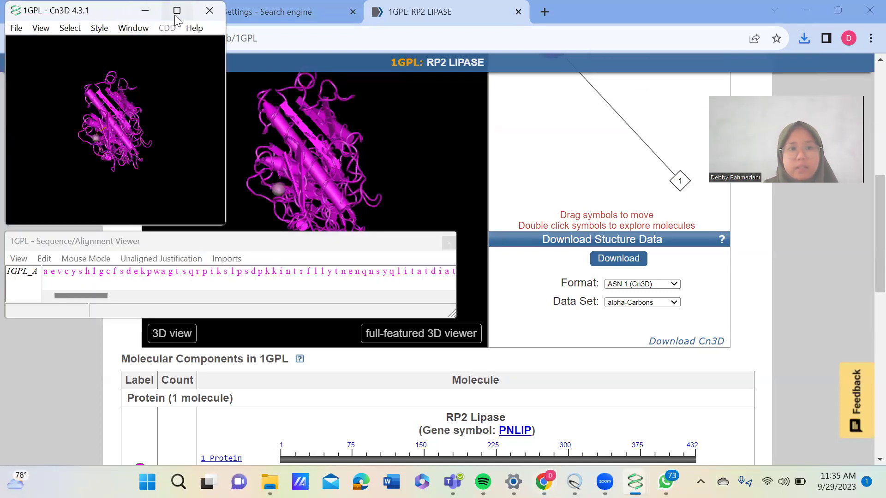
click(176, 13)
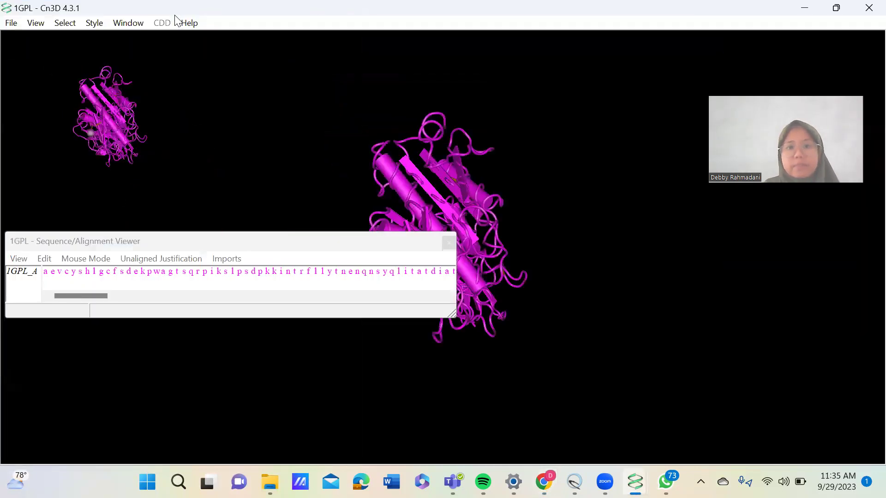
click(449, 243)
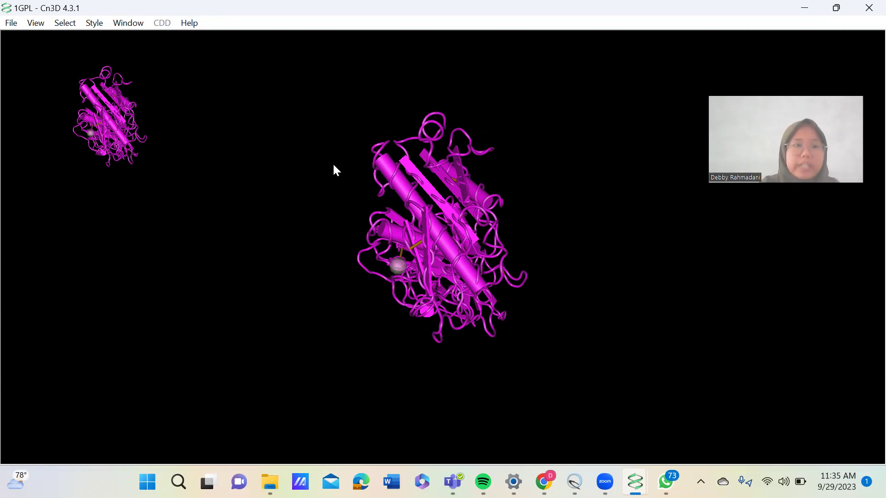
Render the 1GPL structure as Worms, followed by Tubes, using the rendering shortcuts
click(94, 23)
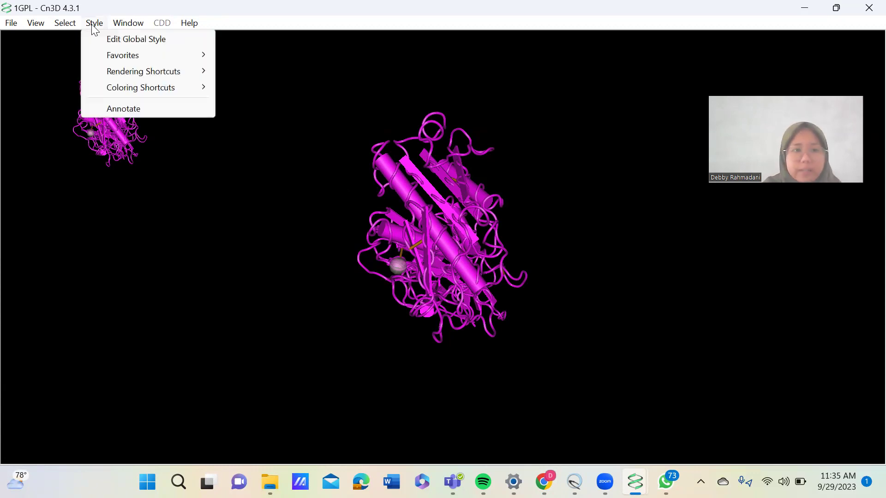
mouse_move(145, 75)
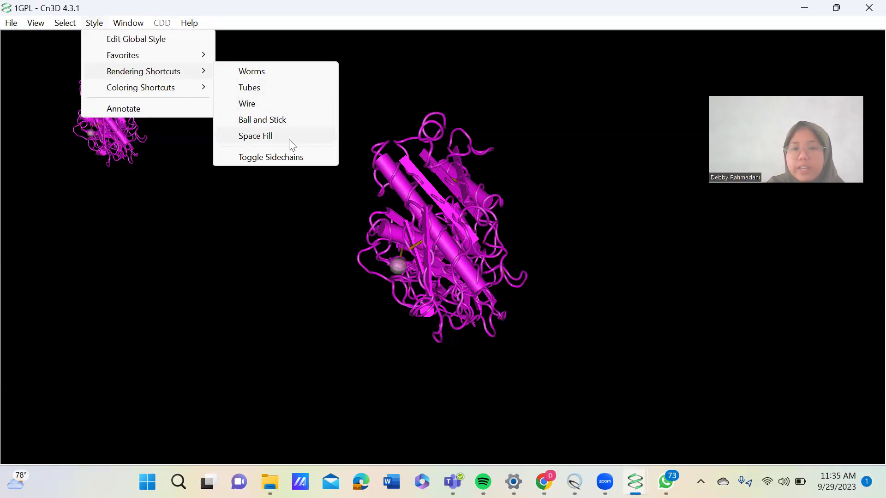
click(264, 77)
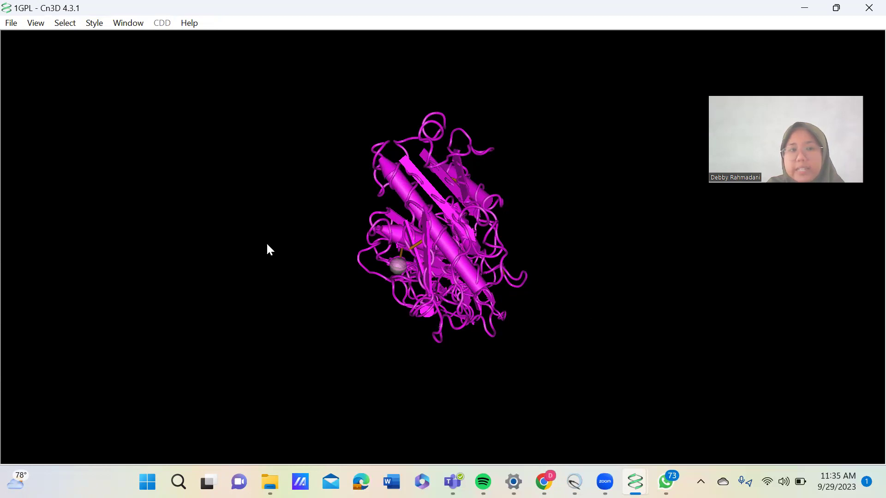
click(97, 25)
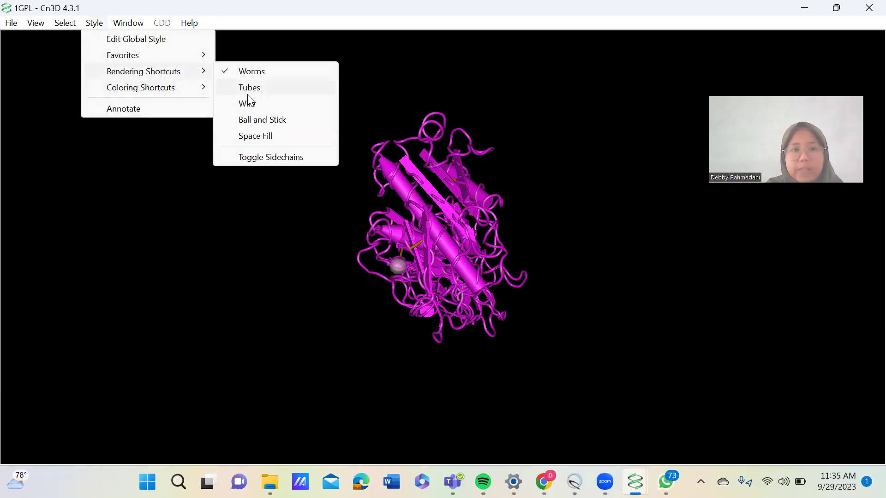
click(248, 94)
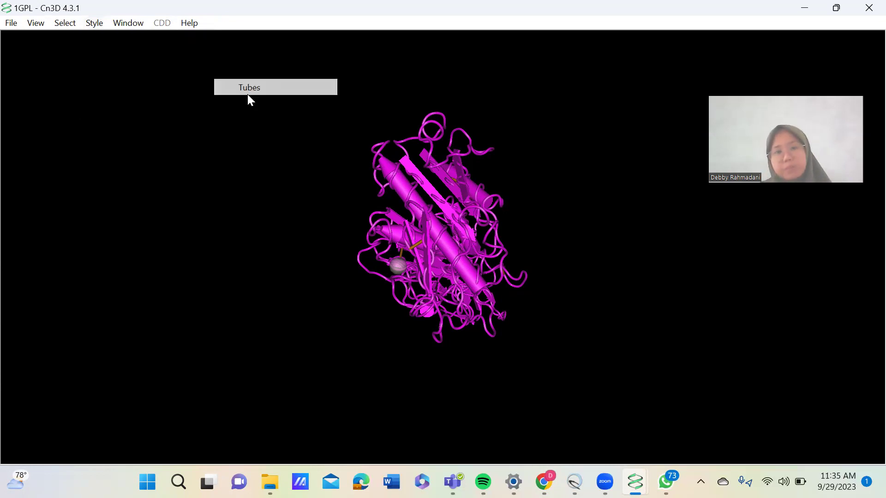
Change the protein's rendering to Wire, followed by Ball and Stick
click(88, 25)
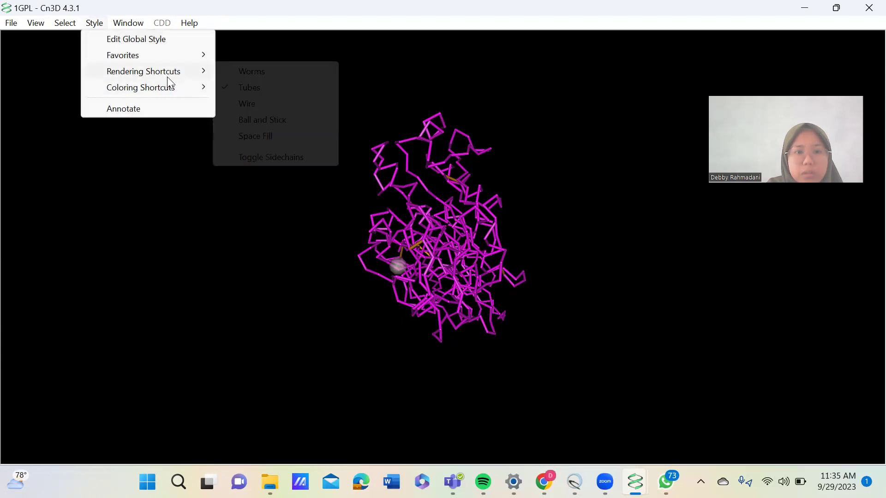
click(278, 98)
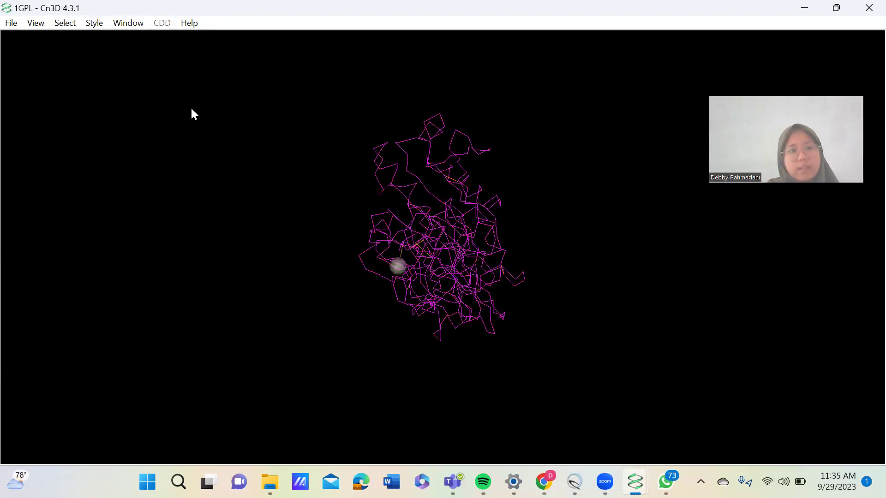
click(97, 25)
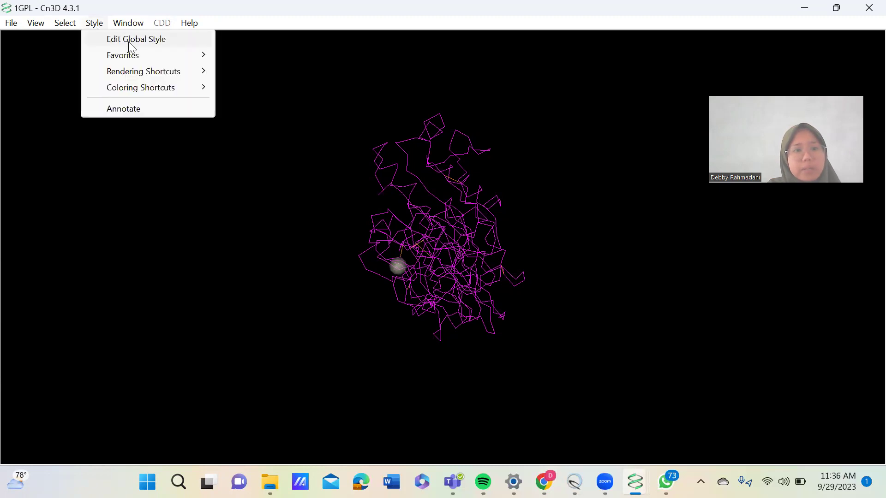
mouse_move(162, 72)
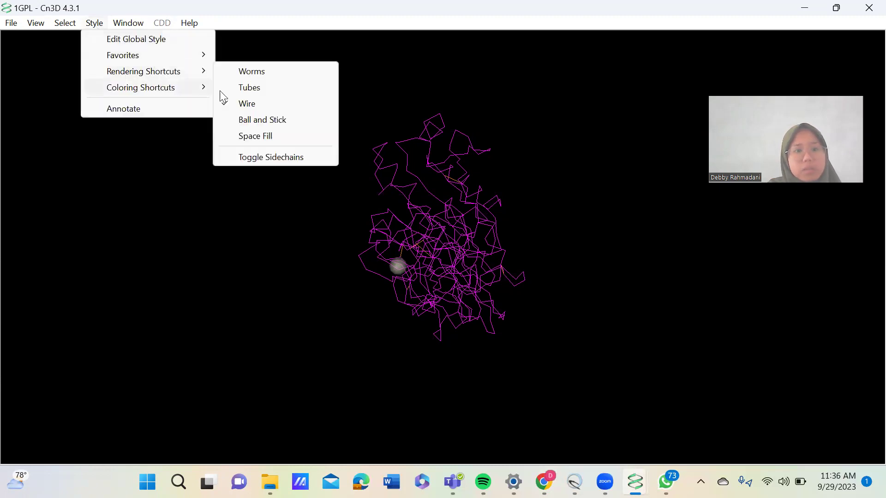
click(261, 121)
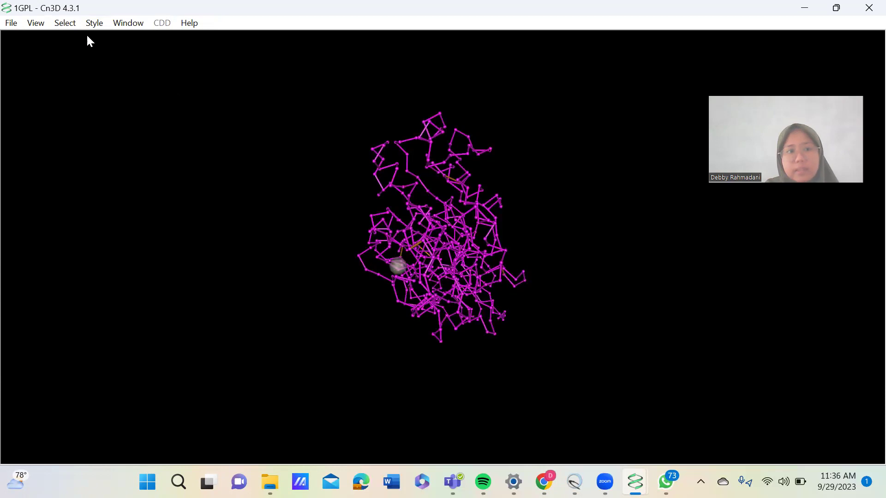
Render the 1GPL structure in the Space Fill style
click(94, 24)
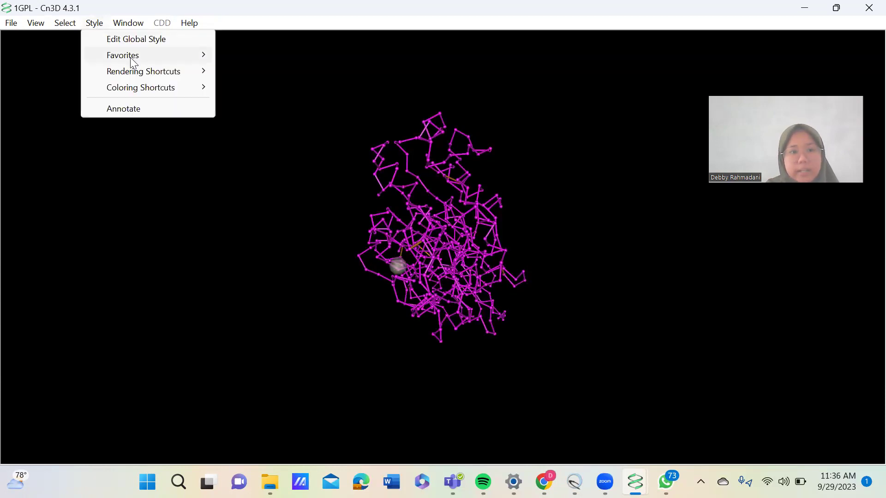
mouse_move(194, 74)
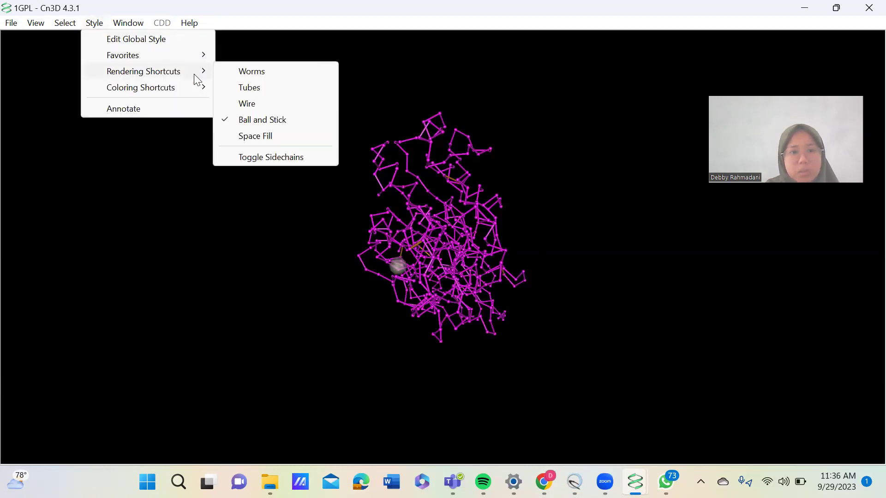
click(258, 136)
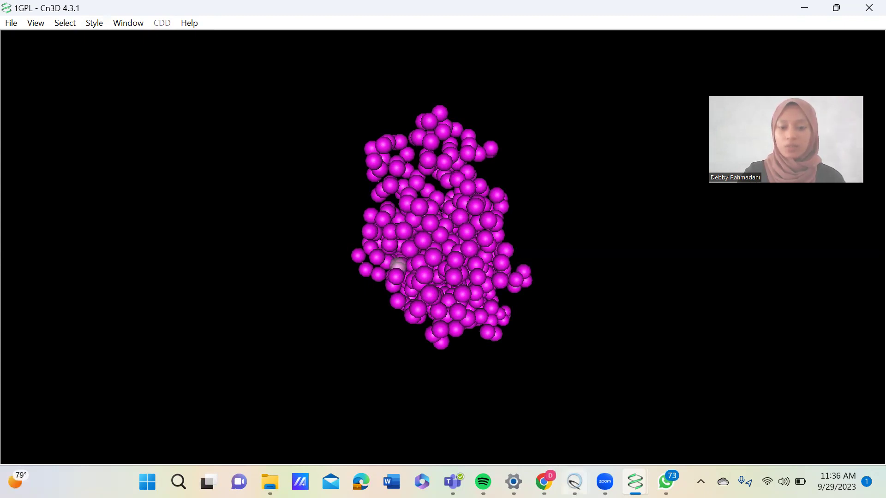
Switch to the running UCSF Chimera window with the previously loaded protein and close it
mouse_move(575, 482)
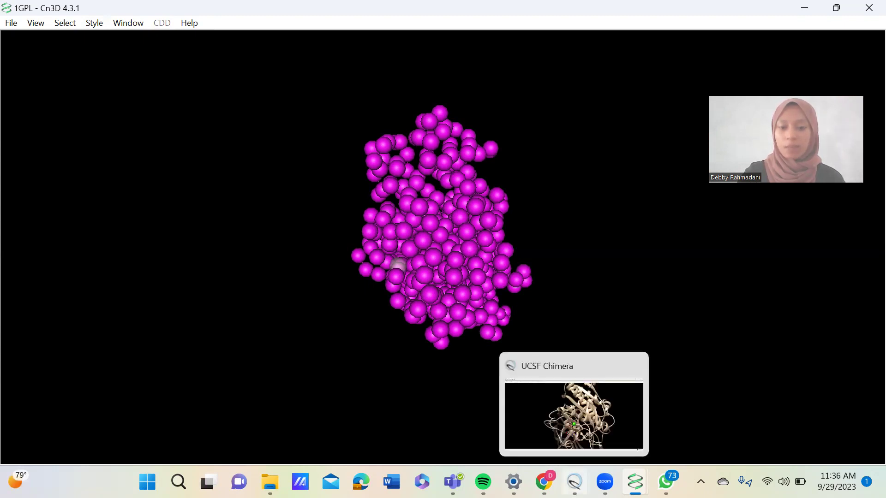
click(576, 419)
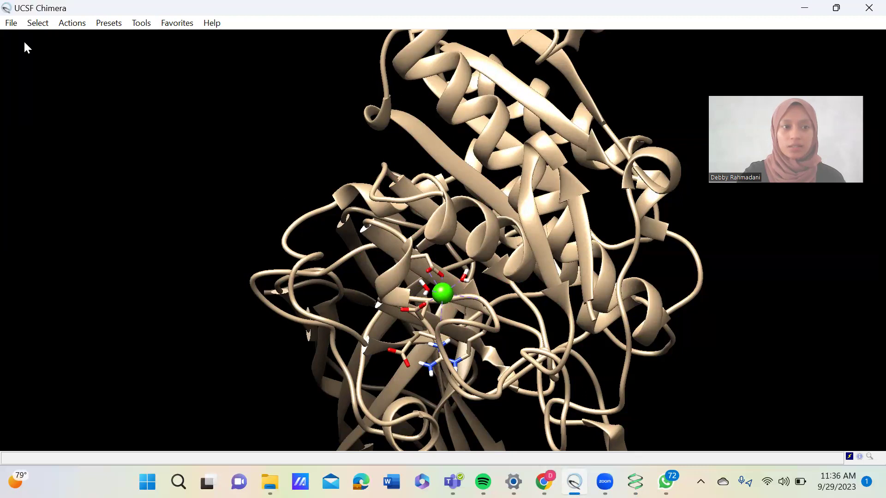
click(866, 9)
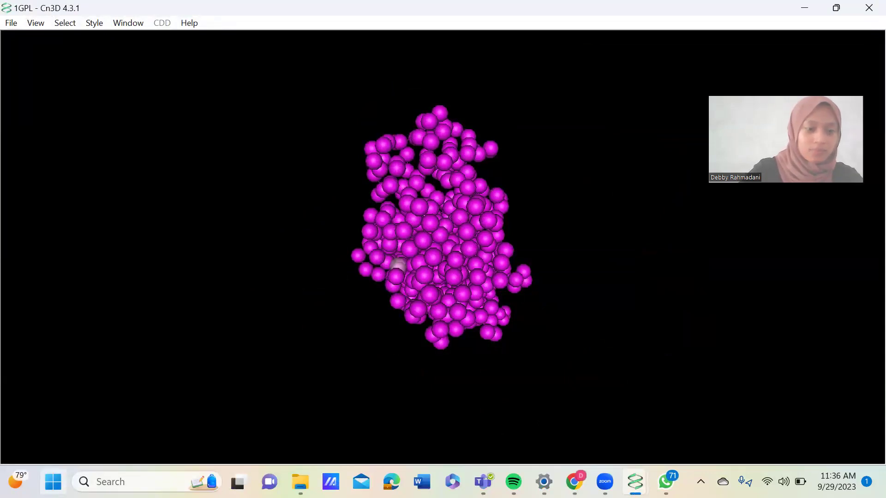
Find and launch Chimera 1.17.3, and maximize its window
click(54, 482)
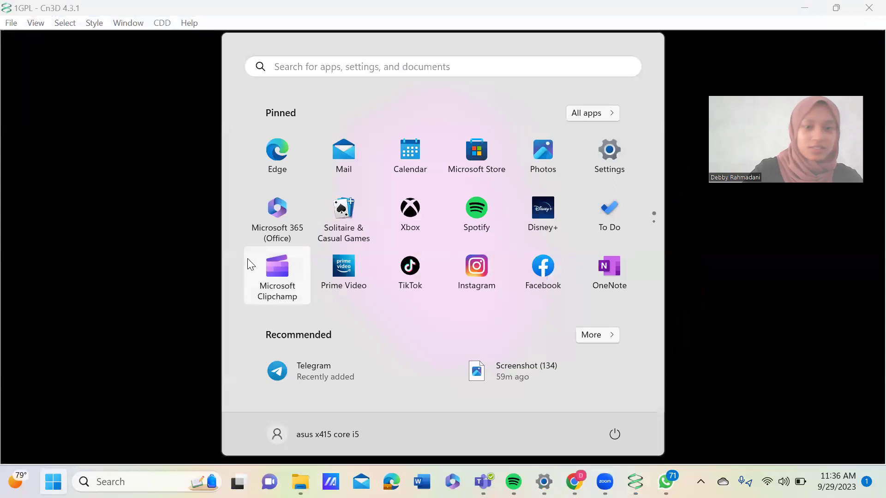
click(403, 93)
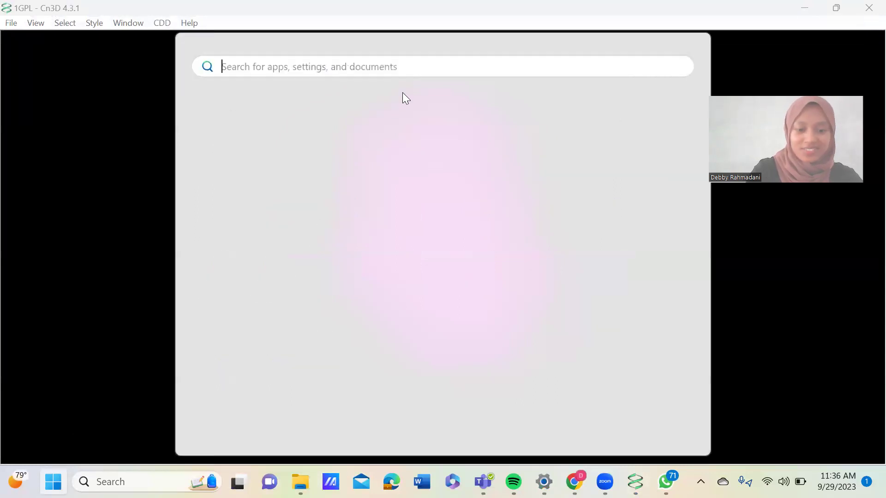
text(CHI)
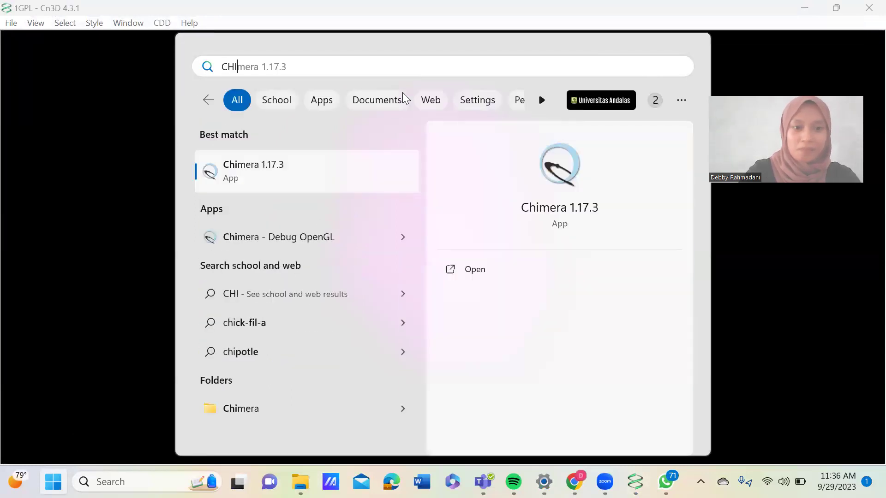
click(272, 175)
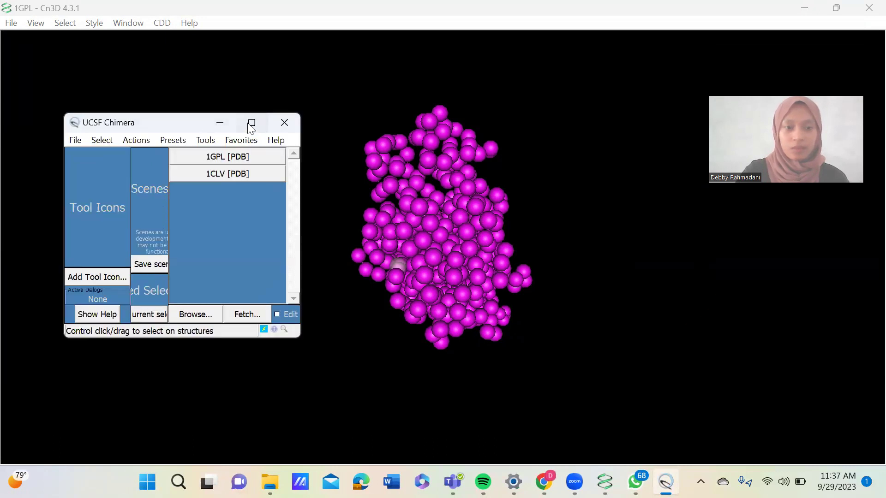
click(248, 122)
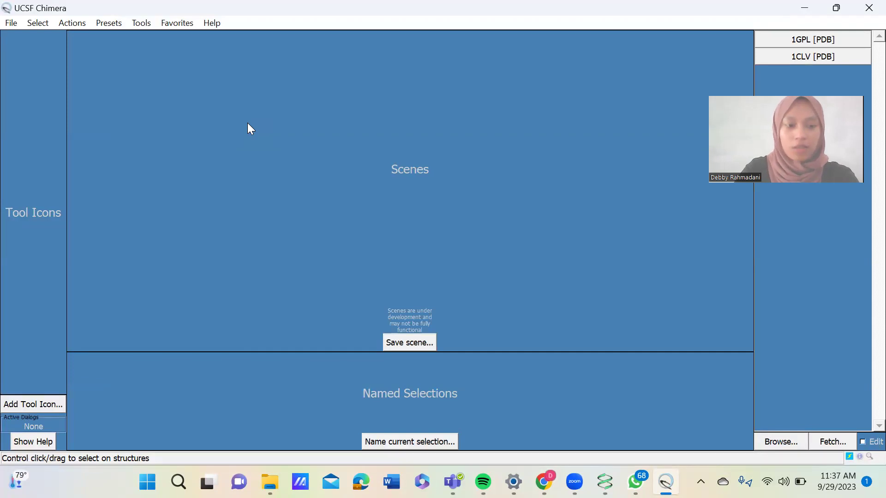
Fetch the structure with PDB ID 1GPL into Chimera
click(11, 23)
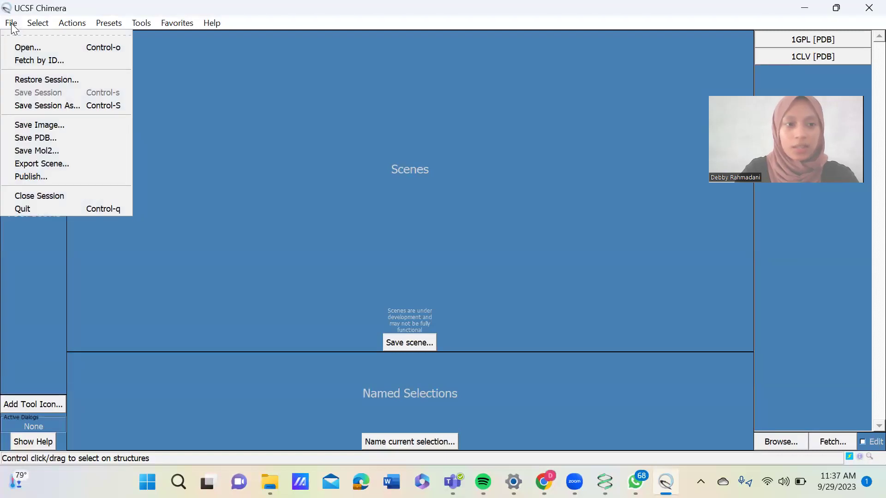
click(45, 61)
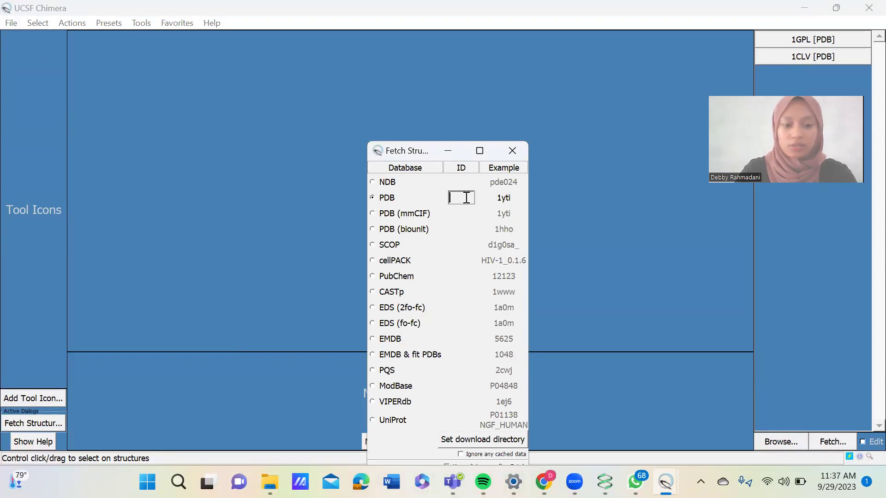
text(1GPL)
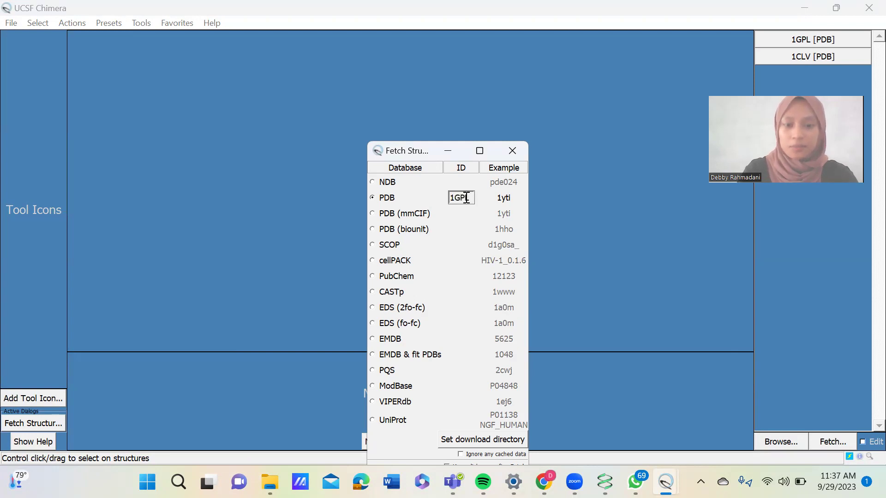
key(Return)
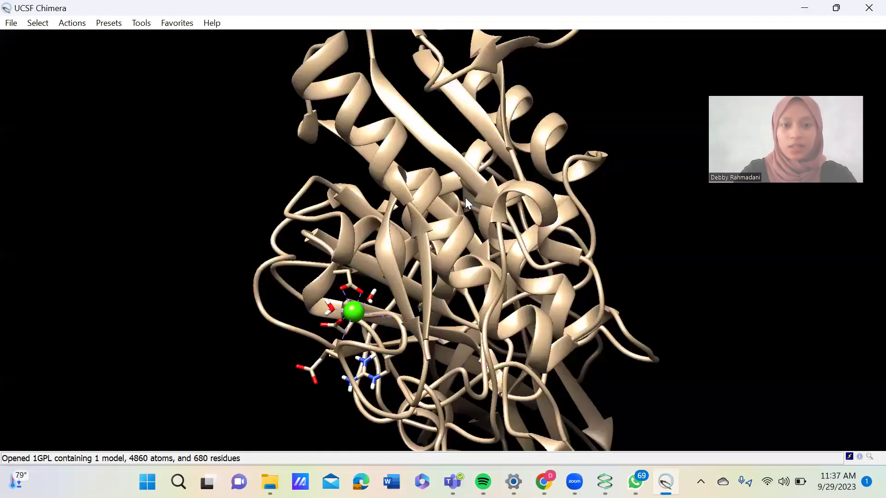
Hide the ribbon of the 1GPL structure and rotate the remaining atoms around the green ion
drag(487, 201, 525, 204)
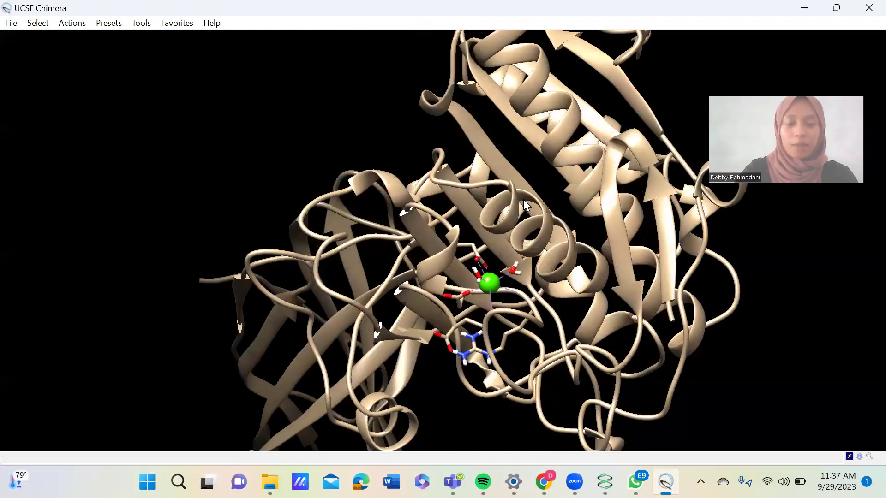
mouse_move(436, 158)
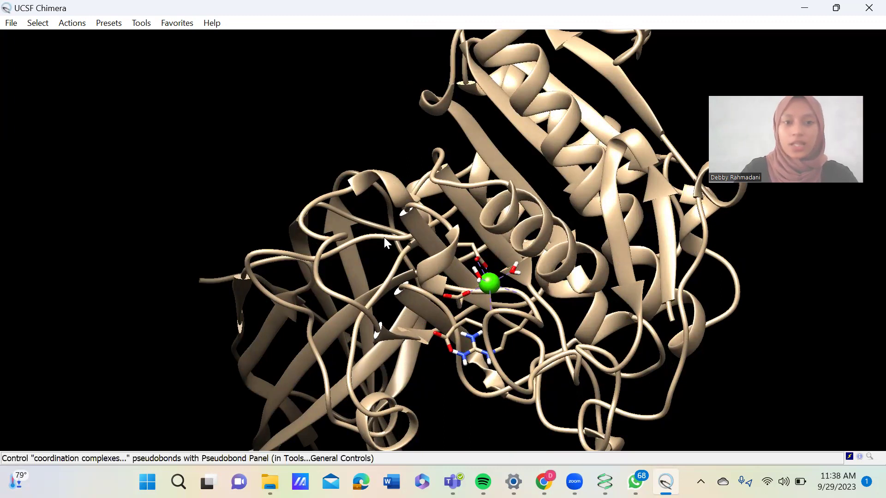
click(72, 24)
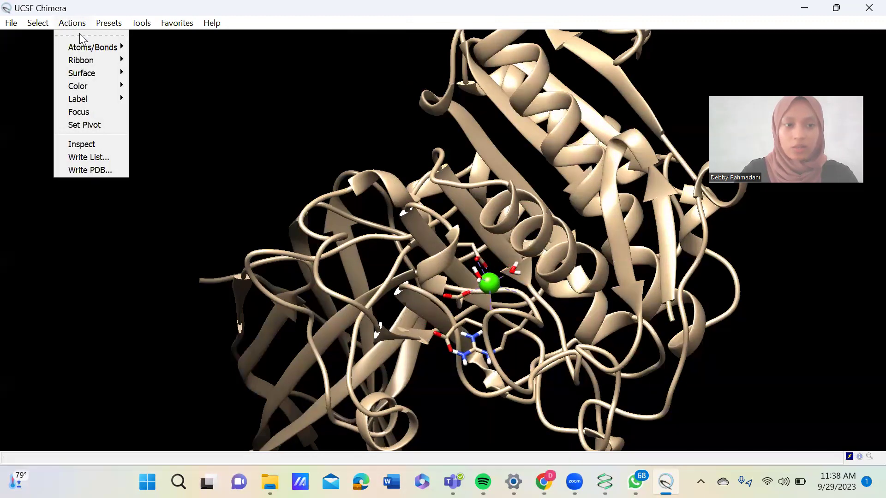
mouse_move(95, 61)
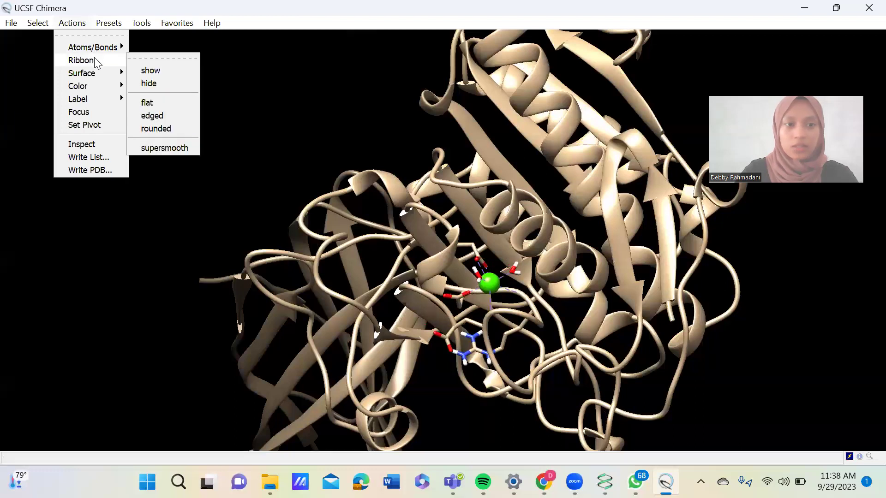
click(148, 84)
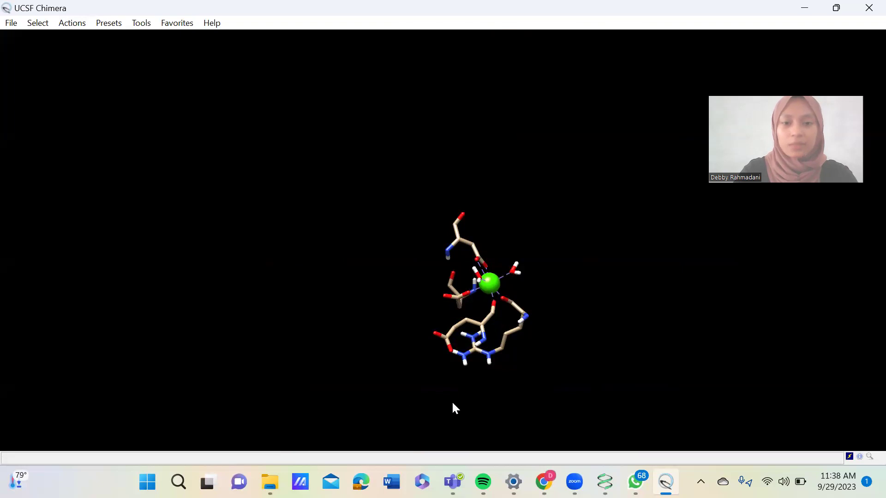
drag(492, 276, 567, 253)
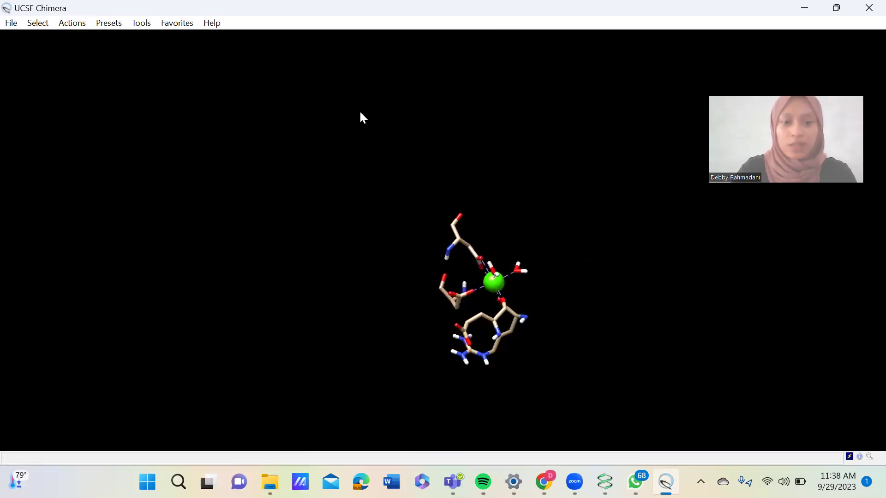
Display the visible 1GPL atoms and bonds in the stick style and rotate the model to inspect it
click(77, 26)
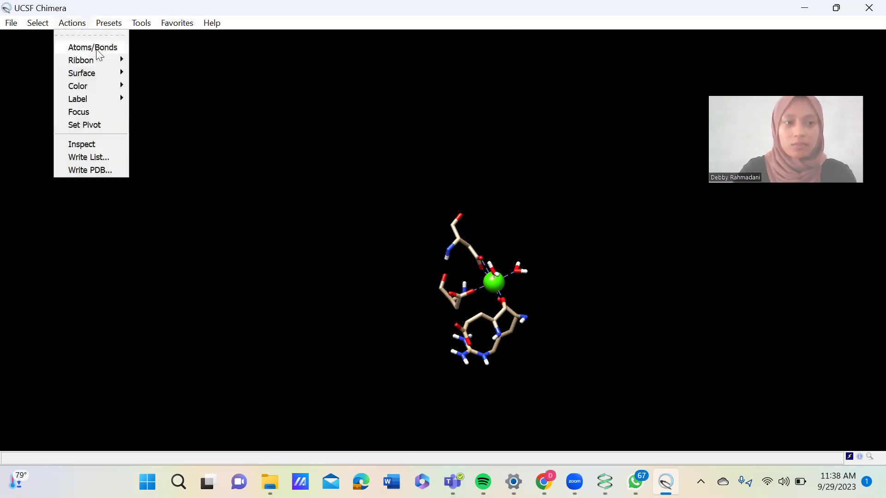
mouse_move(99, 54)
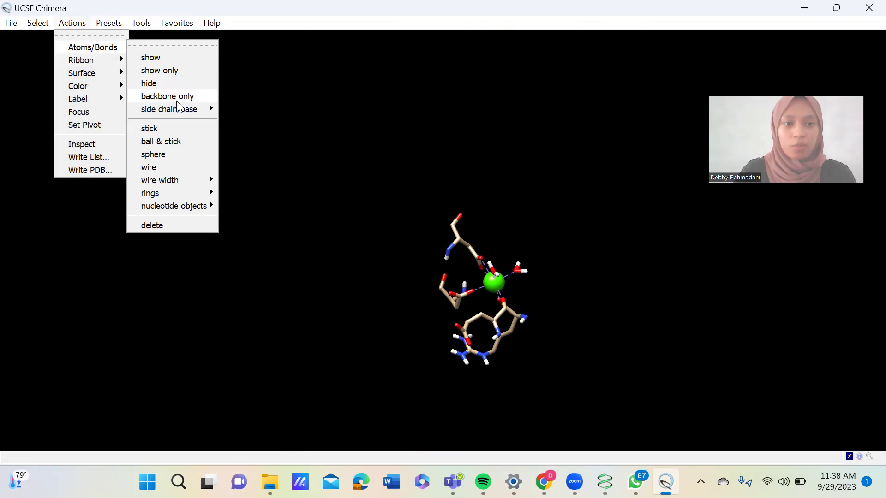
click(178, 131)
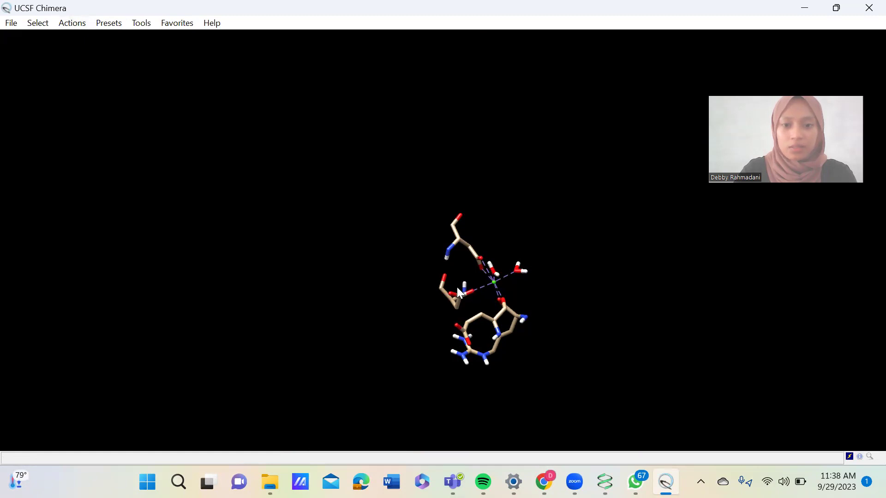
drag(500, 285, 572, 208)
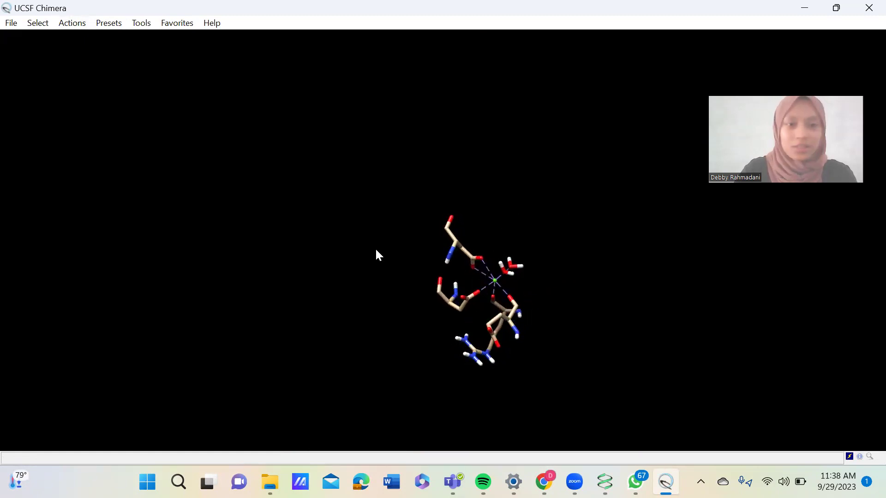
Change the 1GPL atoms and bonds to the ball & stick style and view them from another angle
click(74, 23)
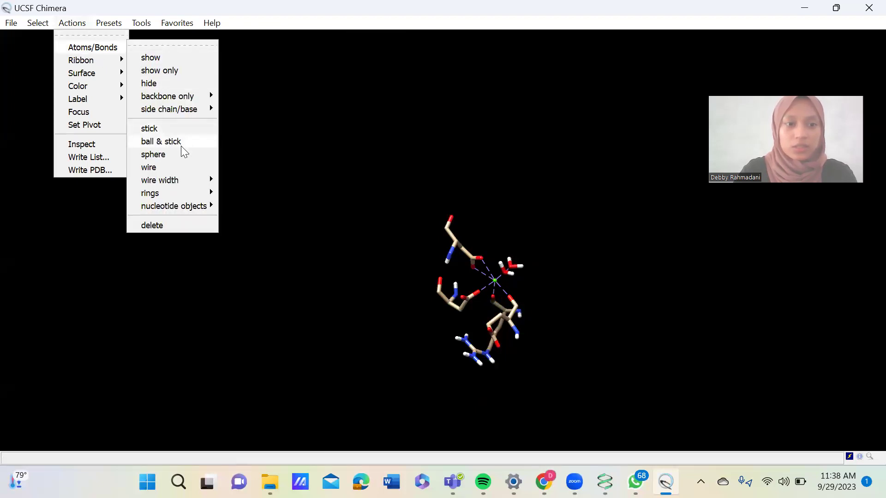
click(181, 143)
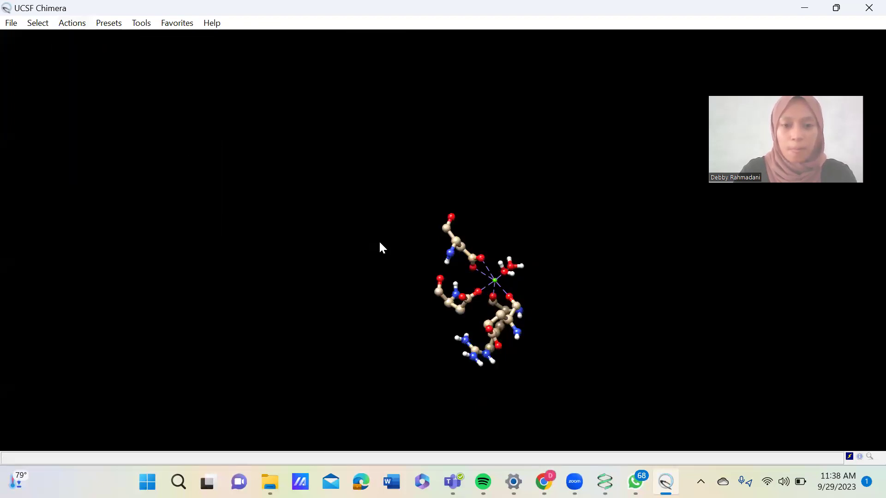
drag(379, 243, 356, 290)
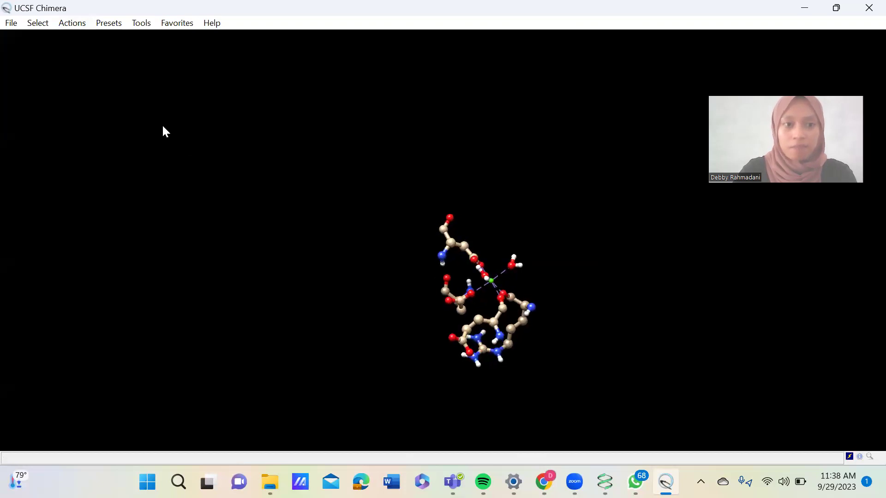
Change the 1GPL atoms and bonds to the wire style and rotate the model
click(81, 24)
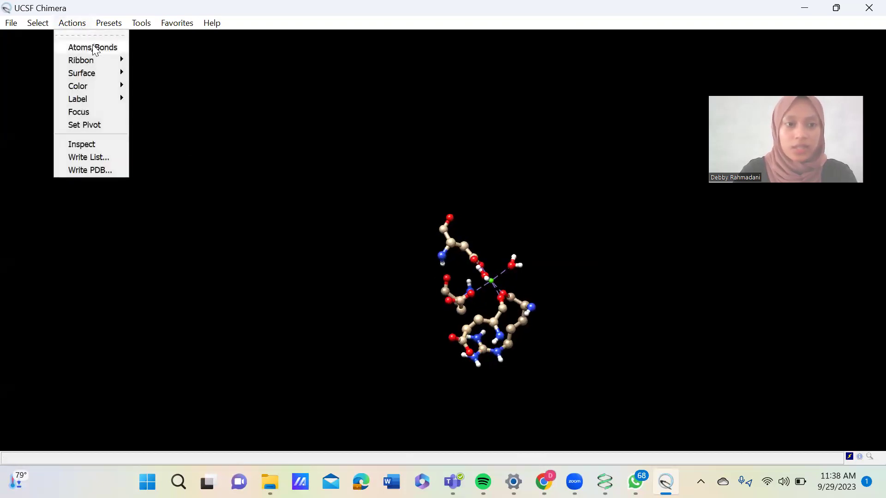
mouse_move(95, 47)
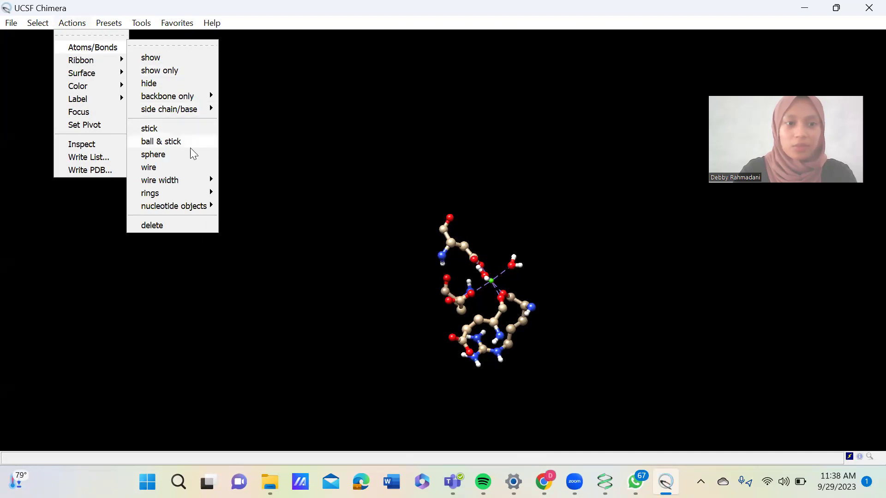
click(187, 169)
drag(484, 294, 579, 282)
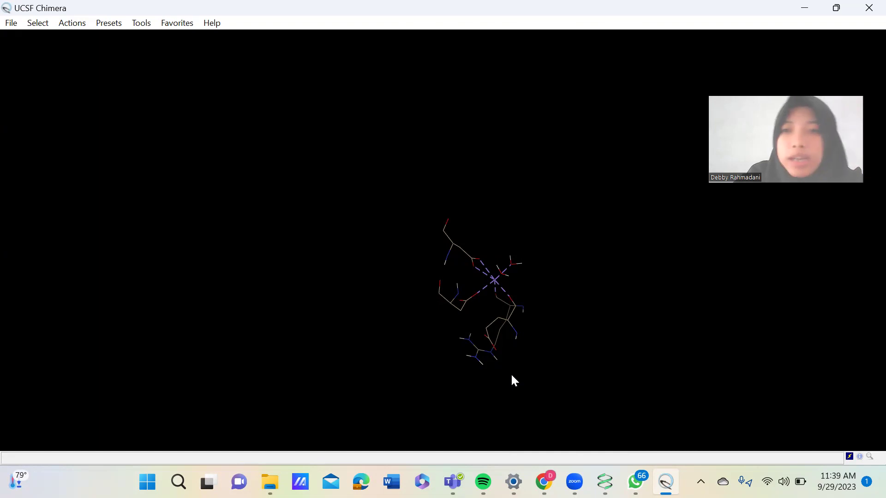
mouse_move(544, 483)
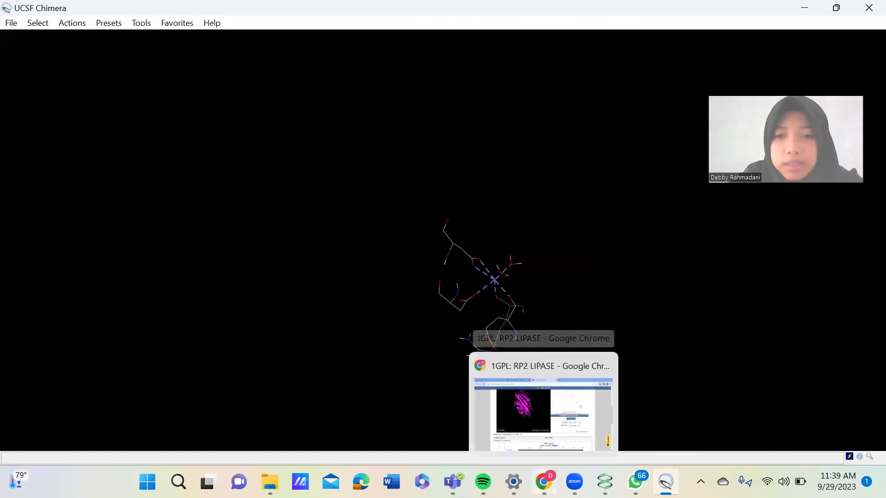
click(543, 401)
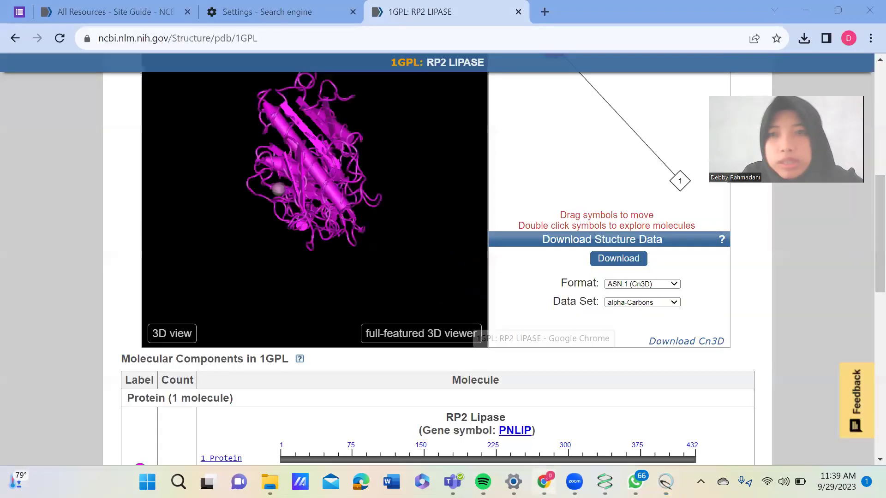
click(114, 6)
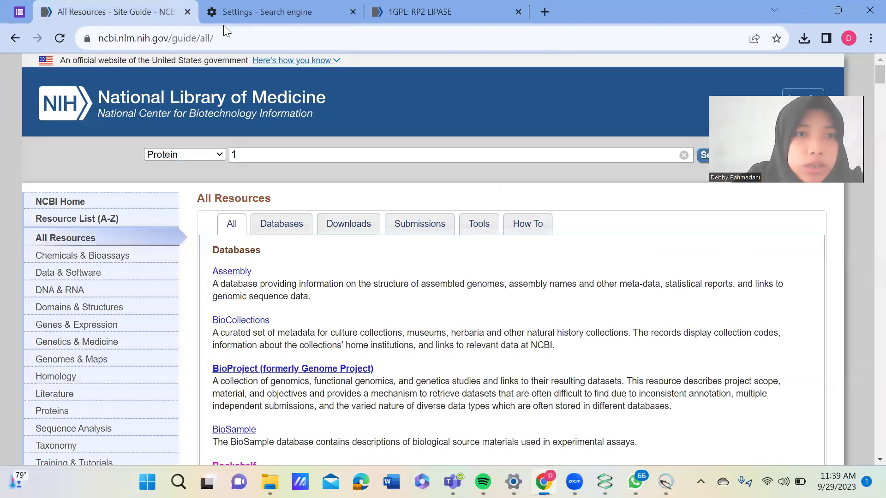
drag(225, 29, 176, 41)
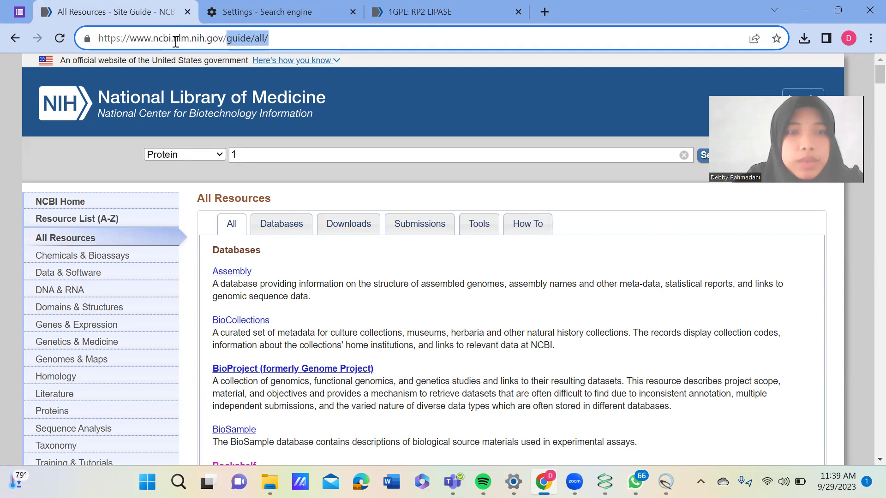
key(BackSpace)
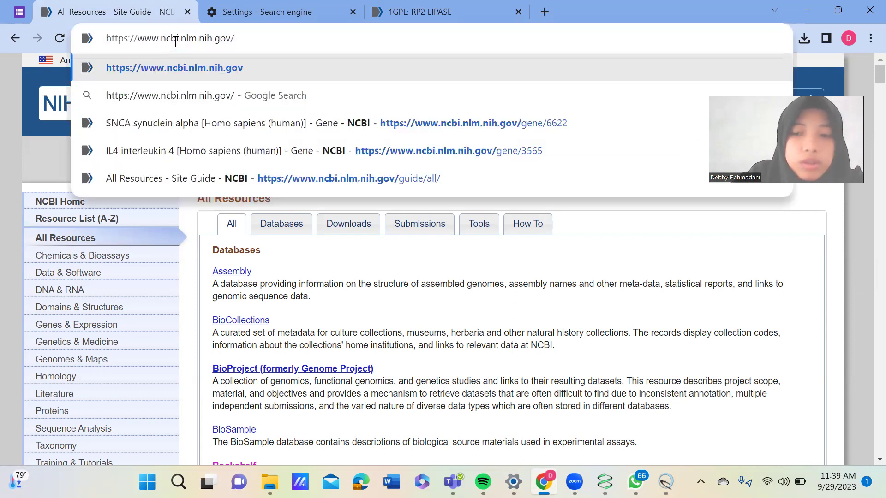
key(Return)
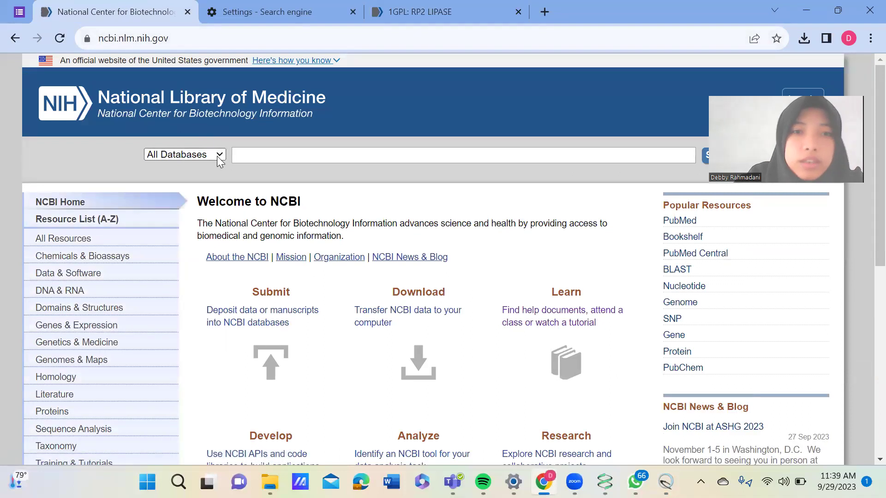
Search the NCBI Protein database for 4ALD
click(220, 155)
scroll(210, 247, down, 3)
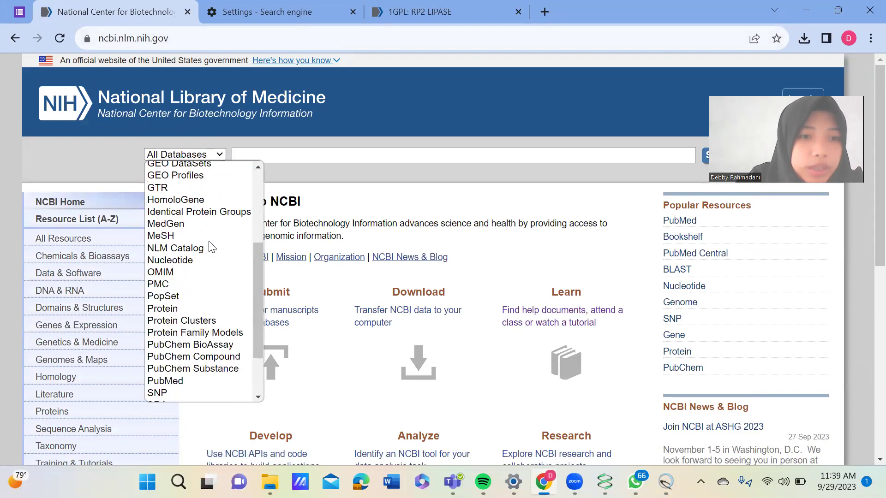
click(168, 309)
click(258, 156)
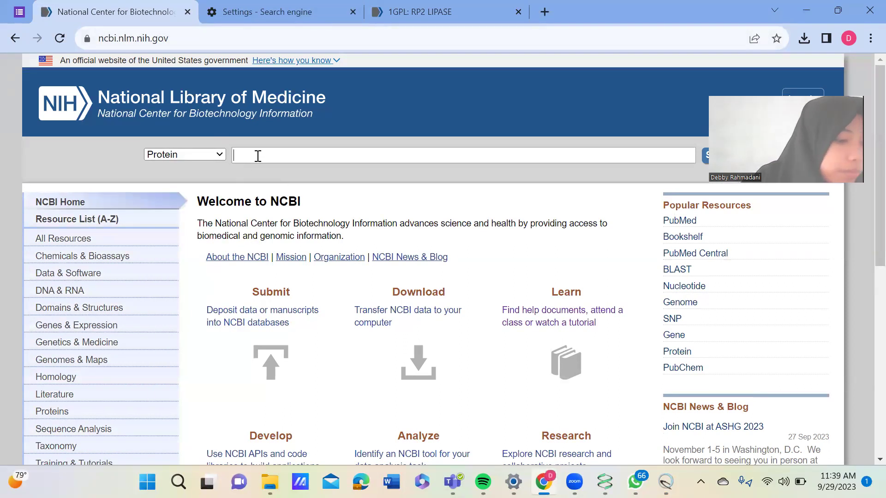
text(4)
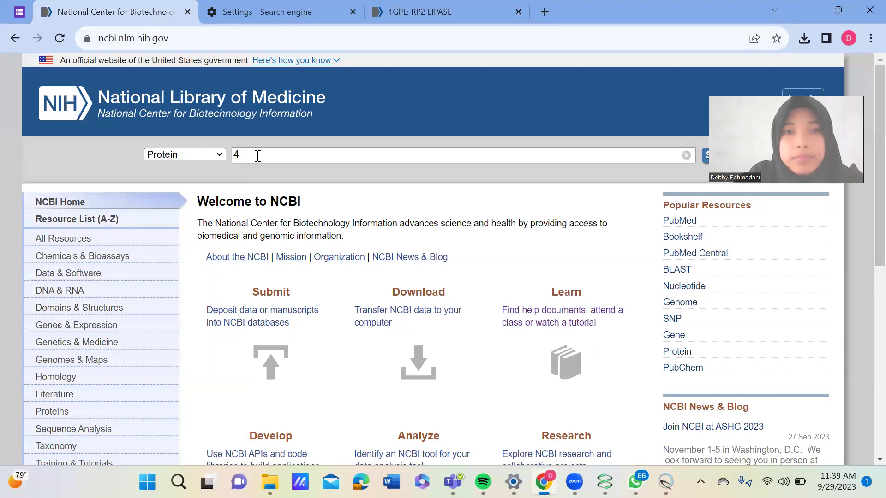
text(A)
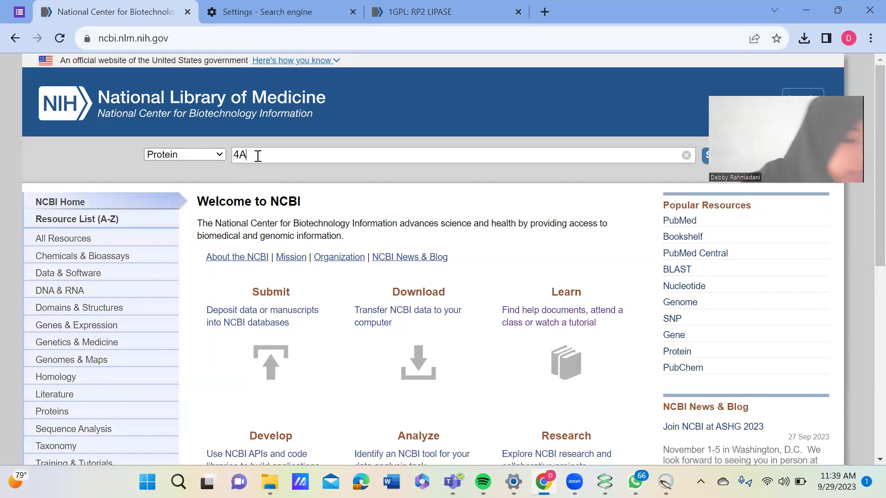
text(LD)
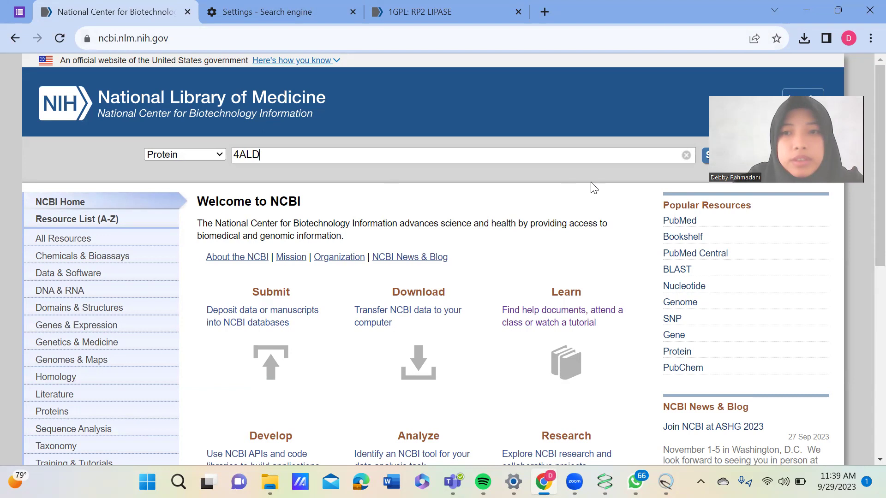
key(Return)
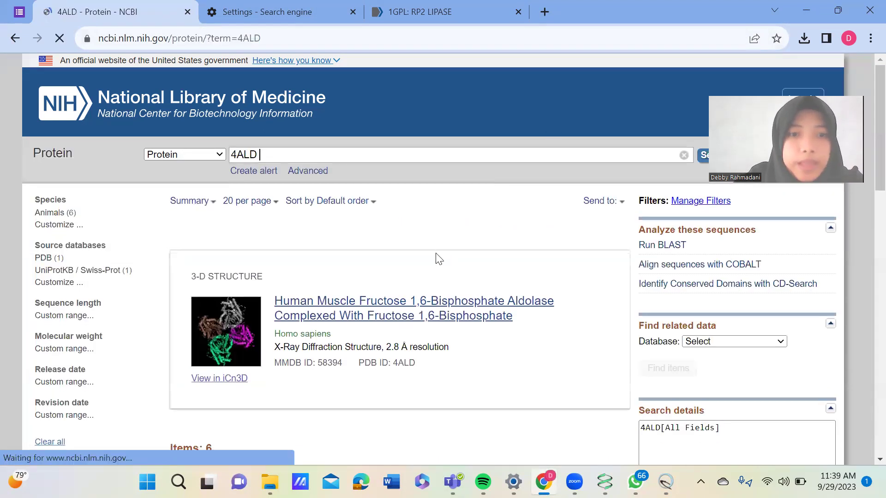
Open the structure summary of Human Muscle Fructose 1,6-Bisphosphate Aldolase Complexed With Fructose 1,6-Bisphosphate
scroll(394, 260, down, 1)
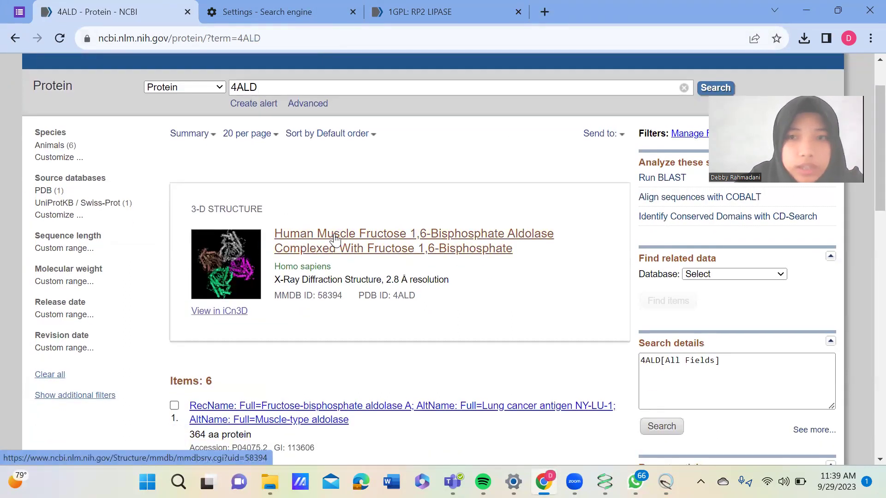
click(336, 239)
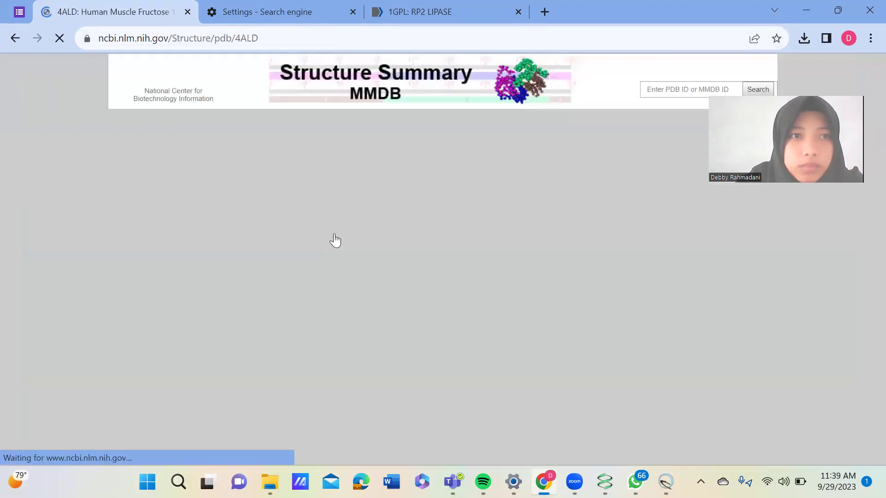
scroll(379, 315, down, 5)
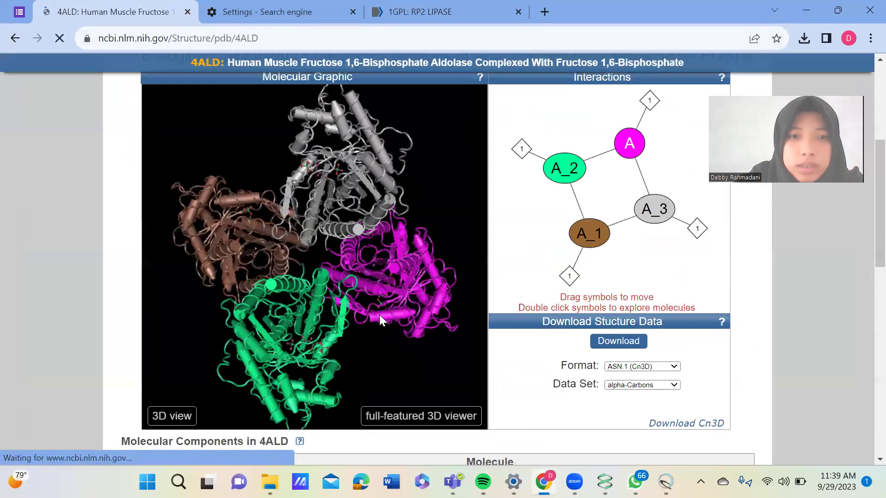
Download the 4ALD structure data in ASN.1 (Cn3D) format with the alpha-Carbons data set and open it in Cn3D
scroll(379, 313, up, 1)
scroll(378, 314, up, 1)
scroll(379, 315, down, 1)
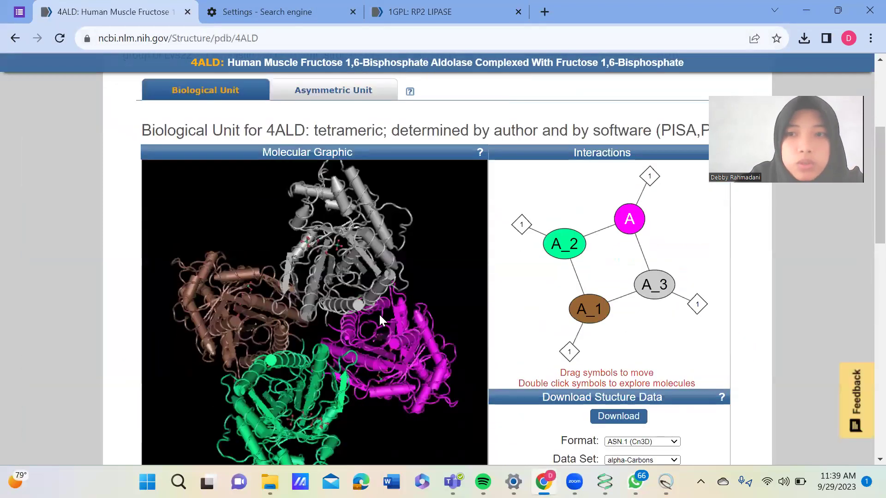
scroll(441, 309, down, 1)
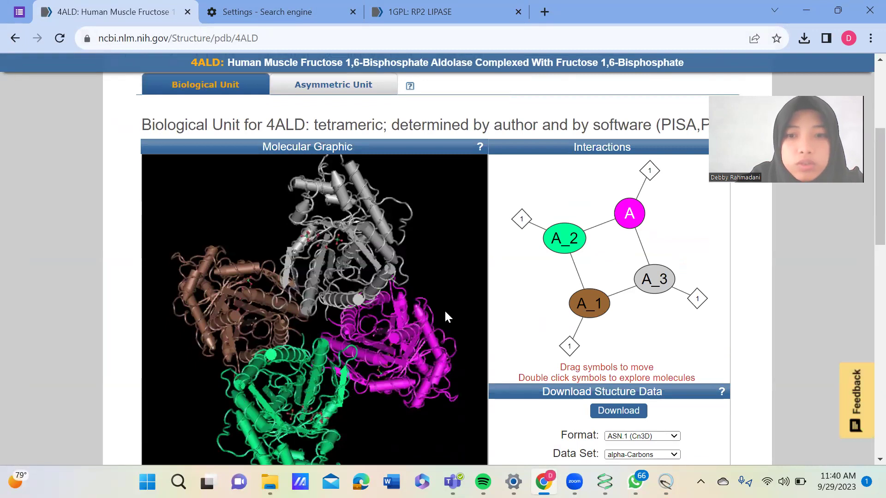
click(606, 369)
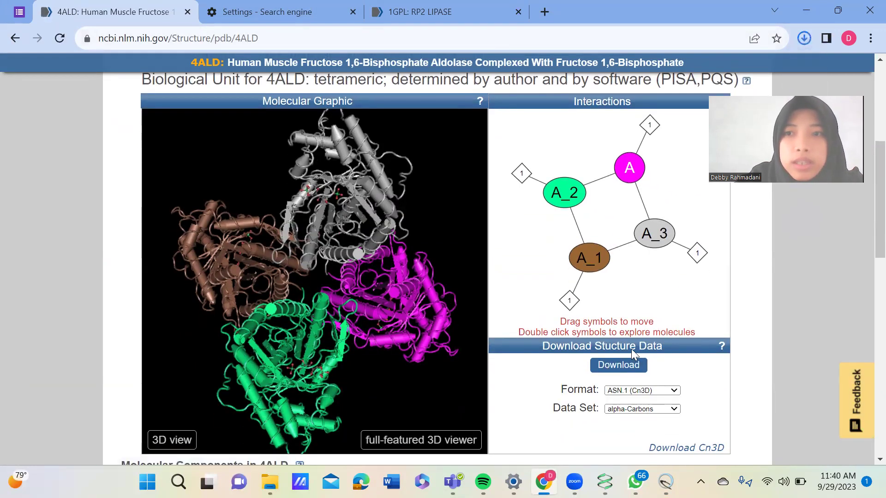
click(805, 38)
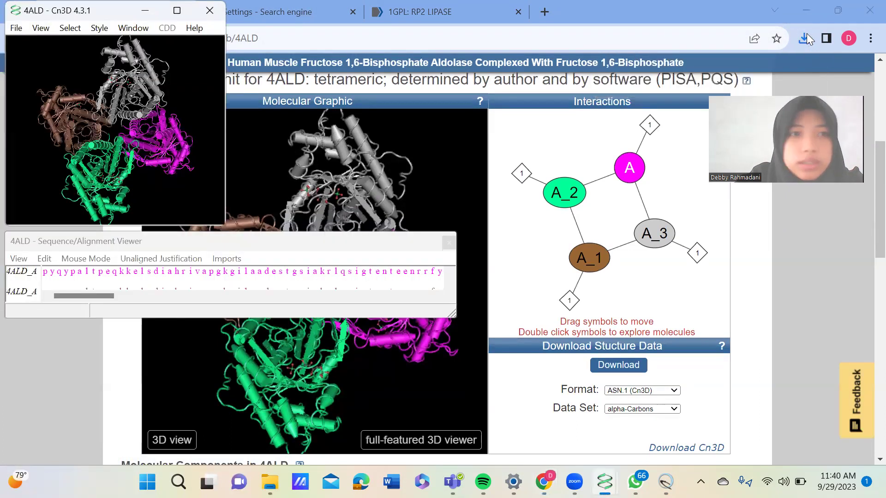
Maximize the 4ALD structure window in Cn3D and close its Sequence/Alignment Viewer to examine the model alone
click(177, 10)
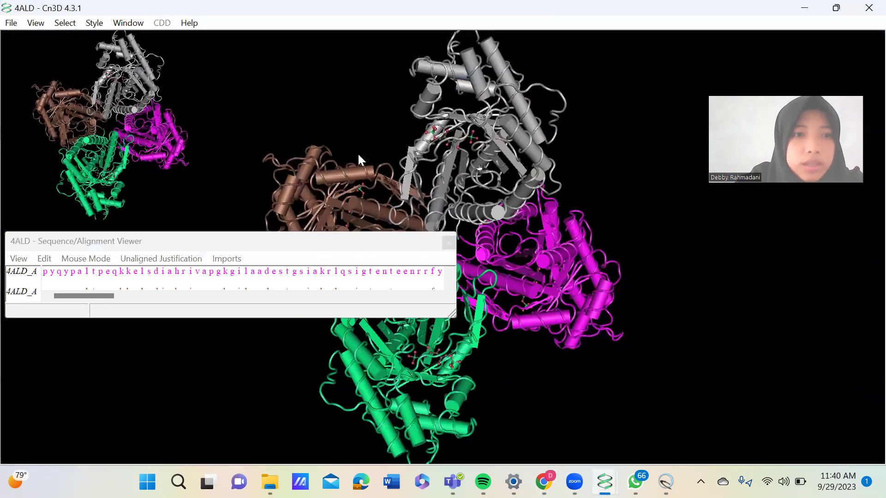
click(449, 243)
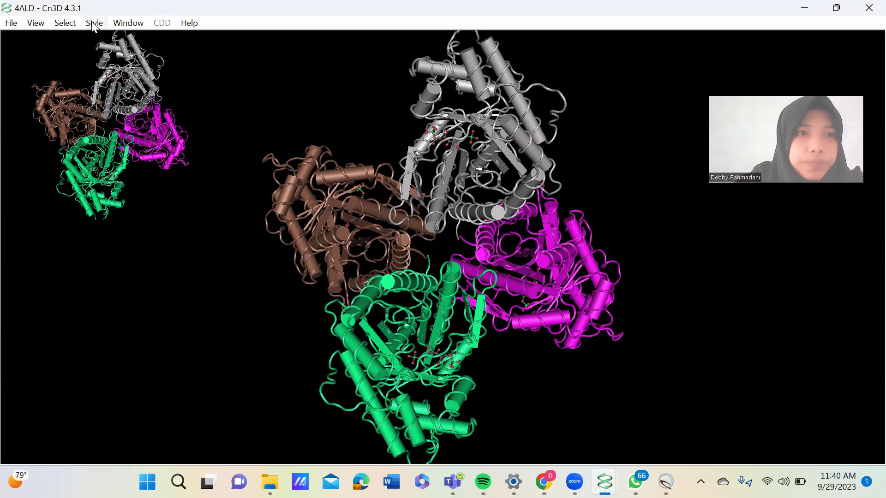
drag(325, 264, 494, 272)
drag(355, 336, 321, 252)
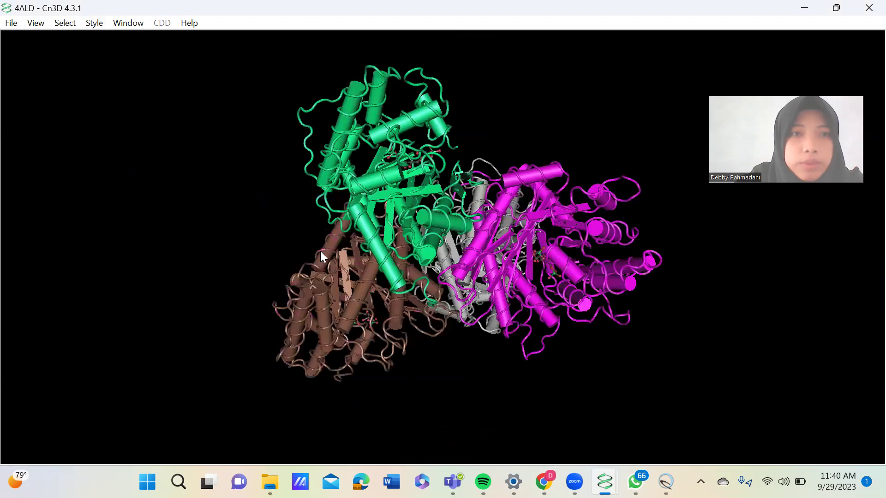
drag(406, 266, 307, 250)
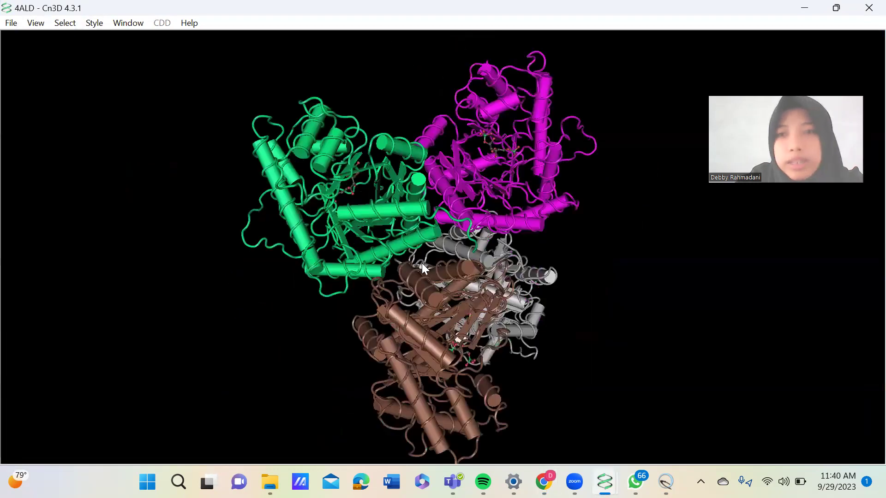
drag(422, 263, 422, 268)
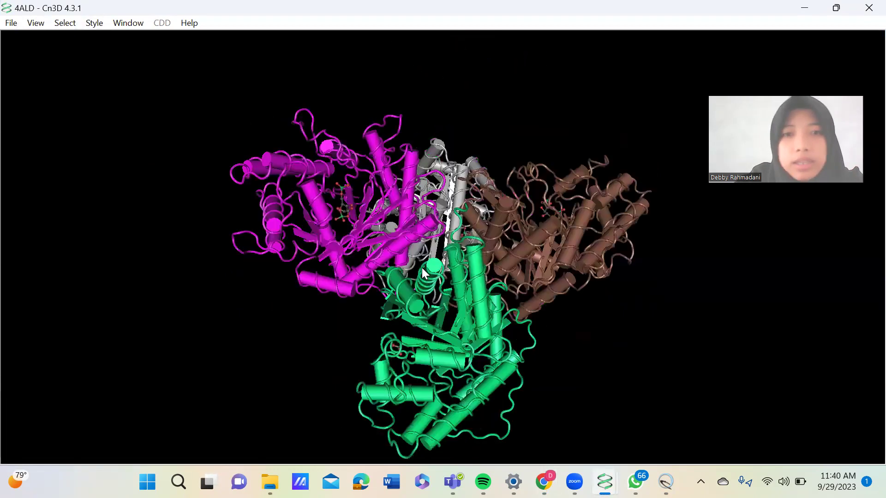
Render the 4ALD structure in the Worms style using the rendering shortcuts
click(94, 23)
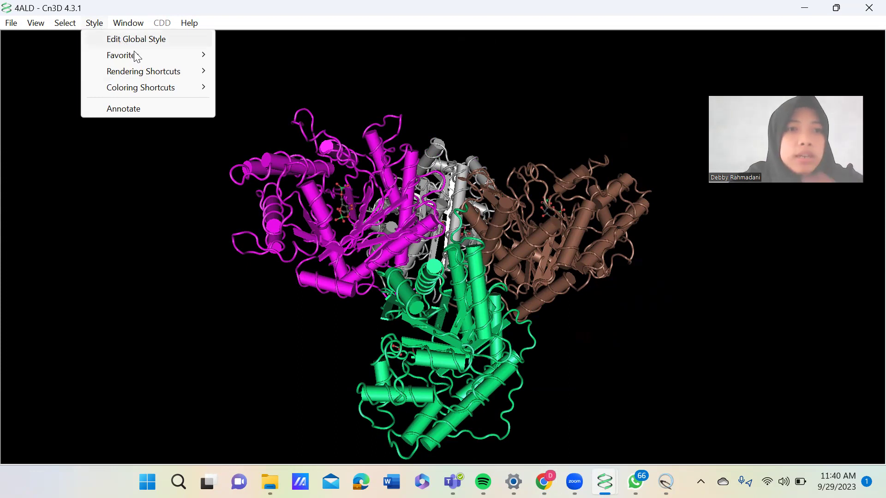
mouse_move(156, 76)
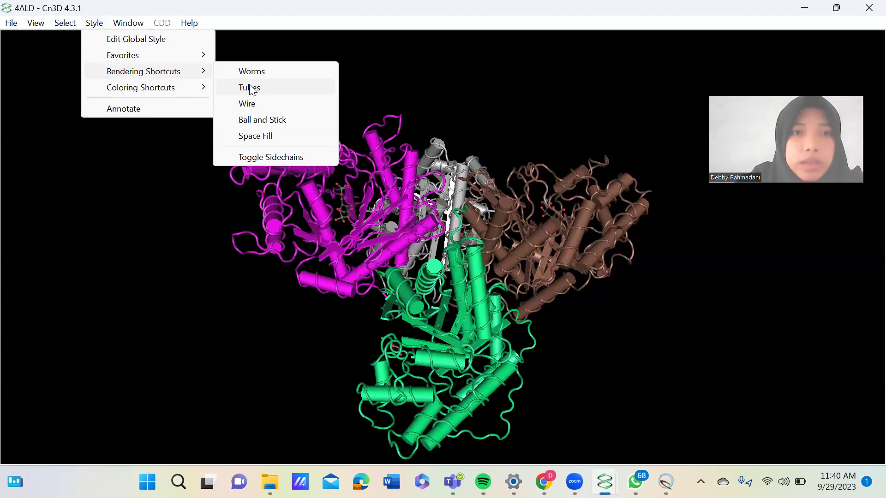
click(274, 73)
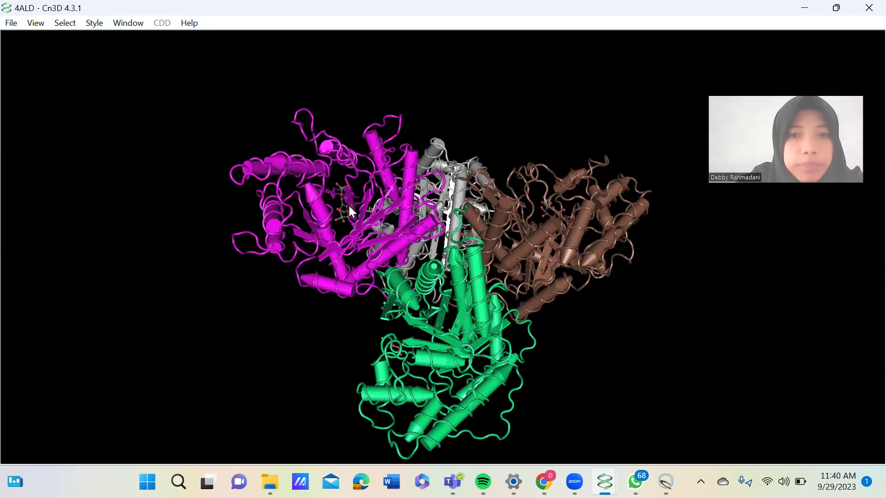
drag(457, 226, 296, 210)
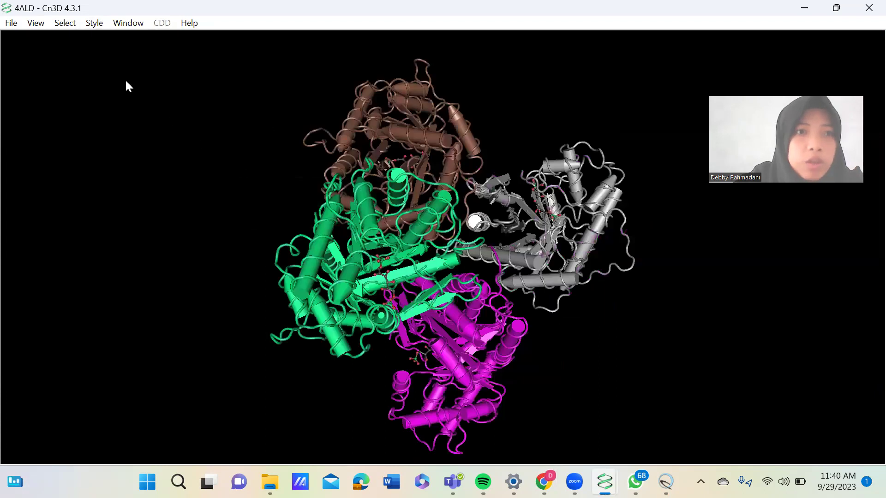
Change the rendering of the 4ALD structure to the Tubes style
click(92, 24)
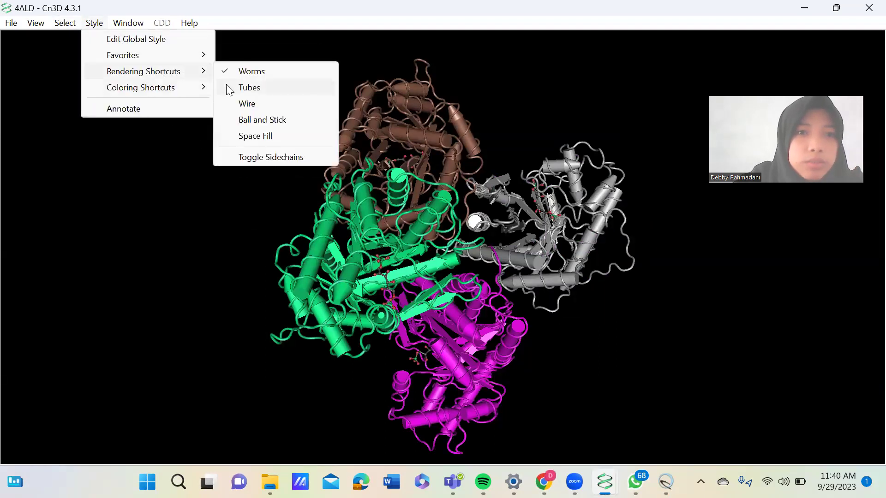
click(245, 89)
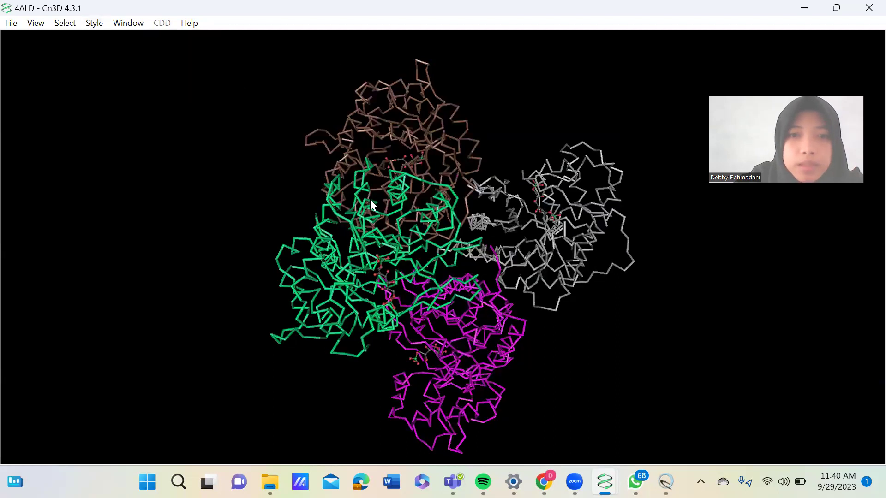
drag(370, 203, 543, 260)
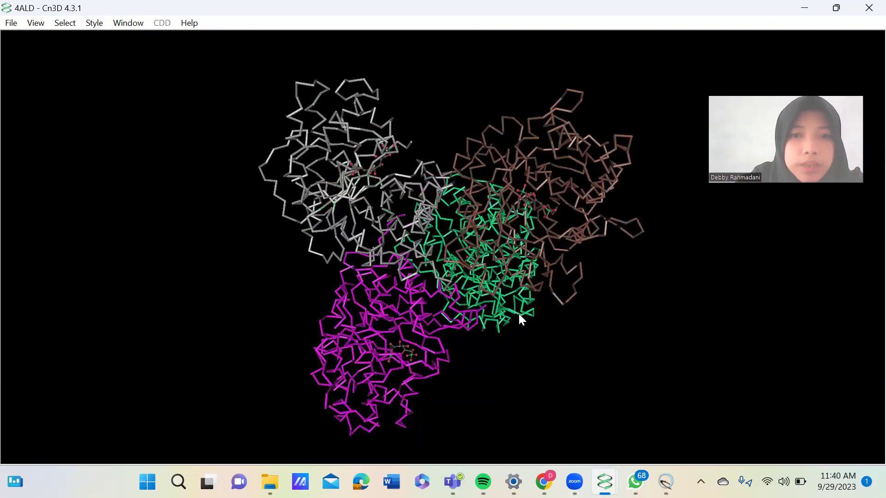
drag(519, 313, 492, 335)
Change the rendering of the 4ALD structure to the Wire style
click(97, 25)
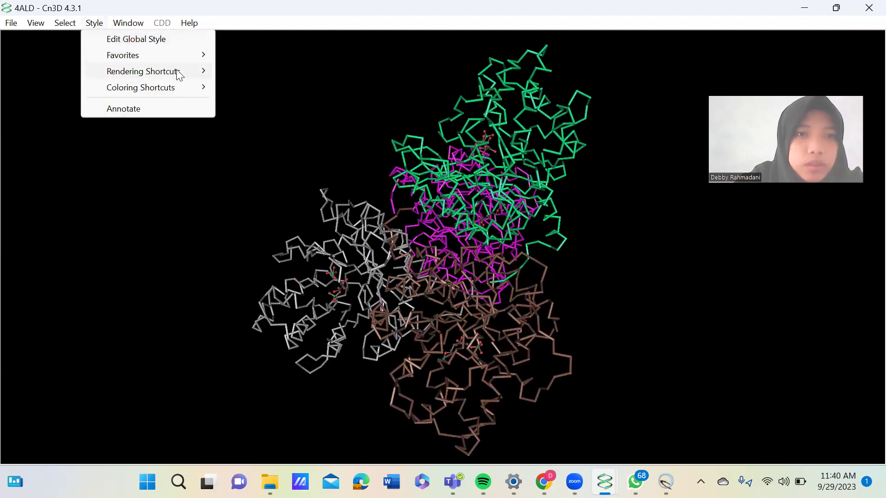
mouse_move(179, 74)
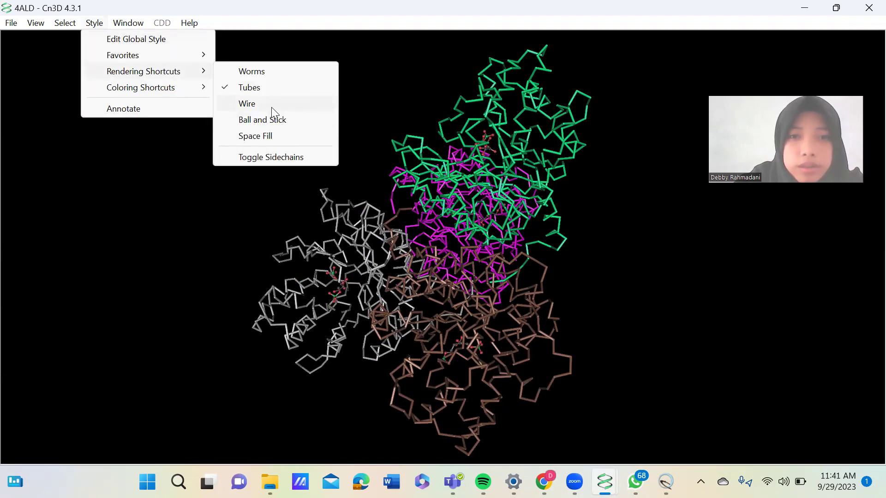
click(272, 105)
drag(448, 232, 388, 272)
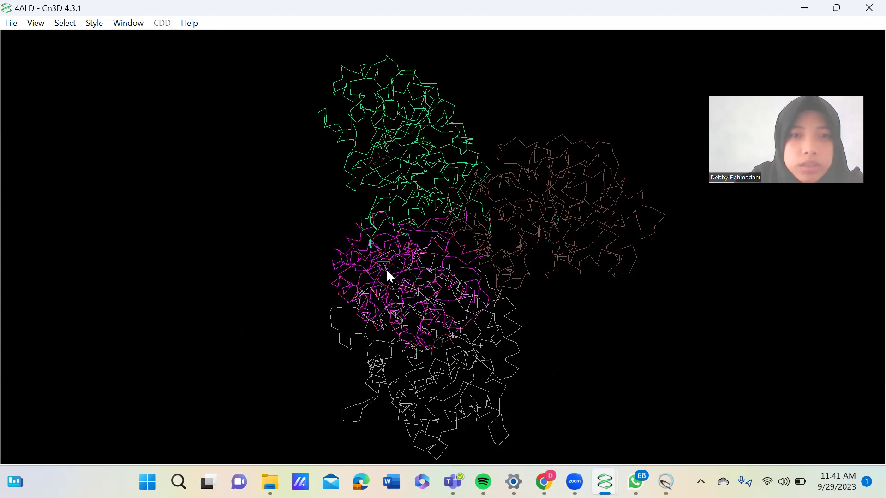
Change the rendering of the 4ALD structure to the Ball and Stick style
click(92, 24)
mouse_move(166, 73)
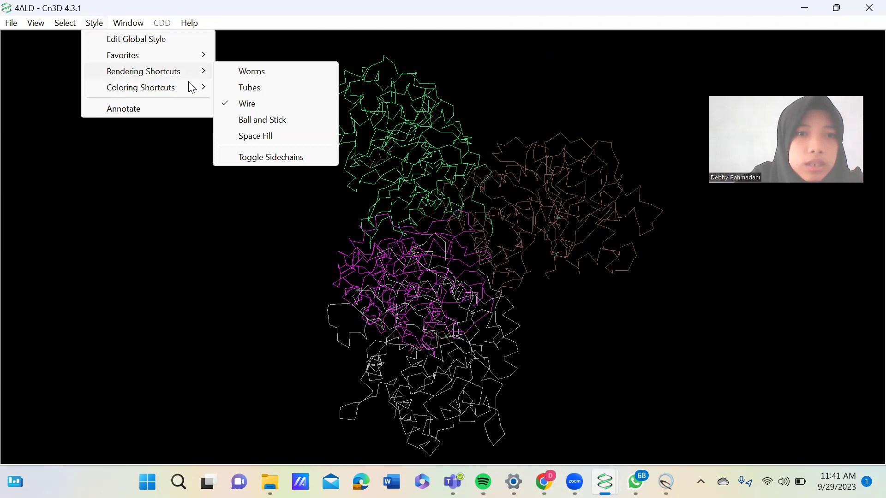
click(270, 121)
drag(506, 319, 277, 282)
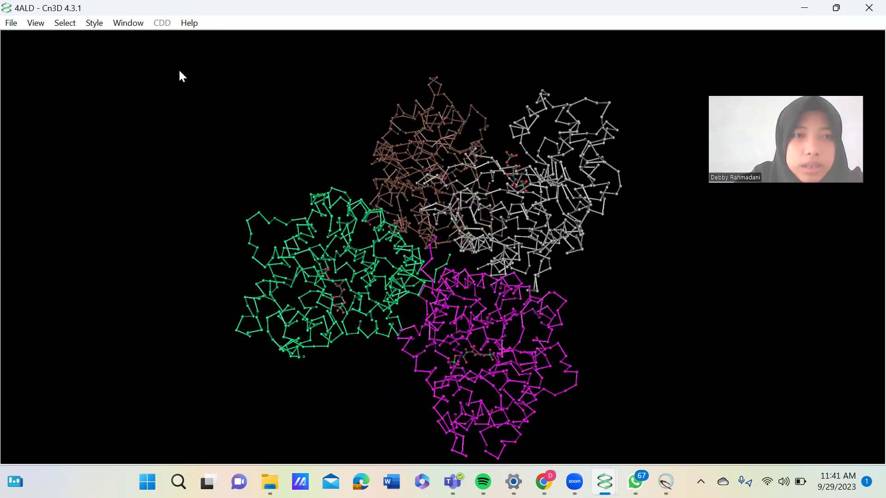
Change the rendering of the 4ALD structure to the Space Fill style
click(92, 24)
mouse_move(162, 72)
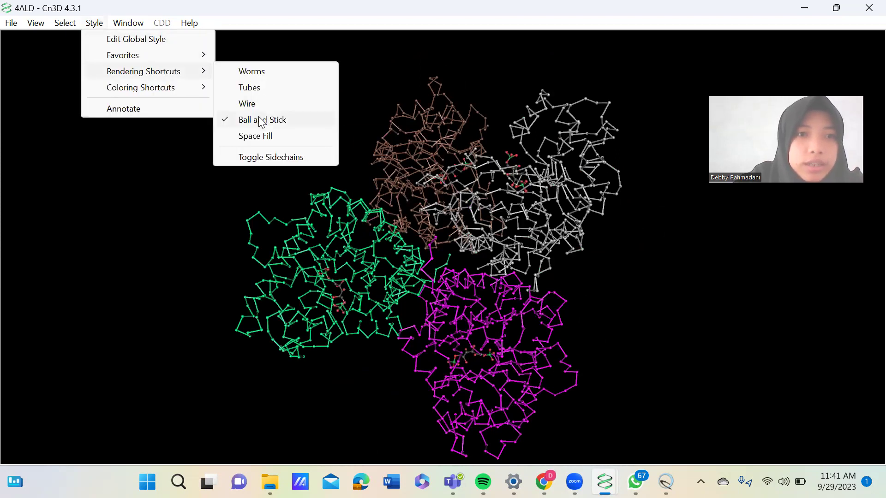
click(271, 134)
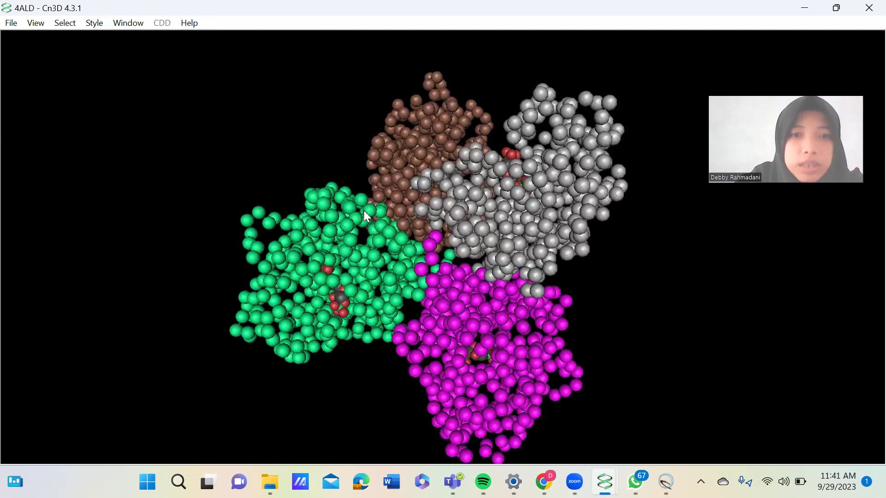
drag(468, 276, 296, 279)
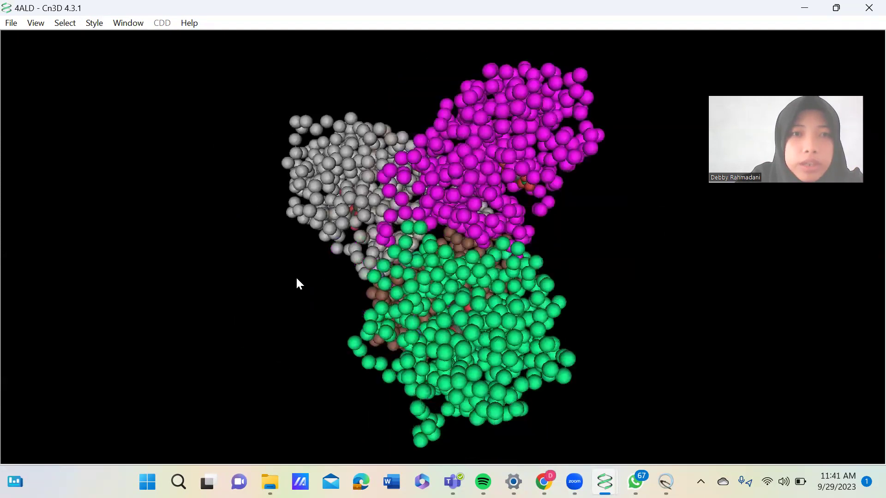
drag(382, 234, 386, 266)
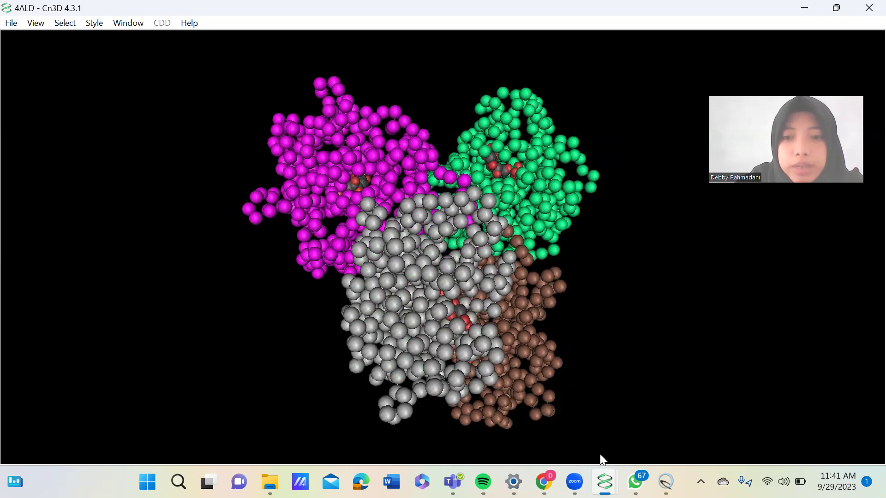
Switch to UCSF Chimera and close the session that holds the previous structure
mouse_move(666, 482)
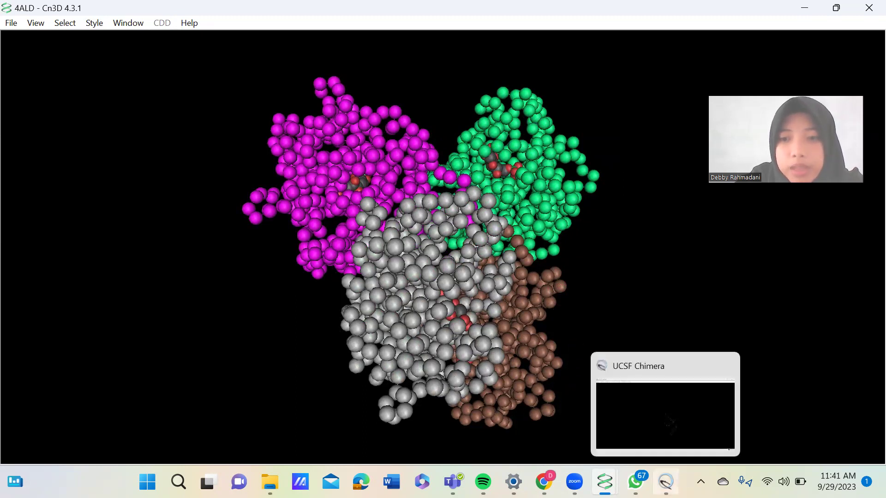
click(666, 406)
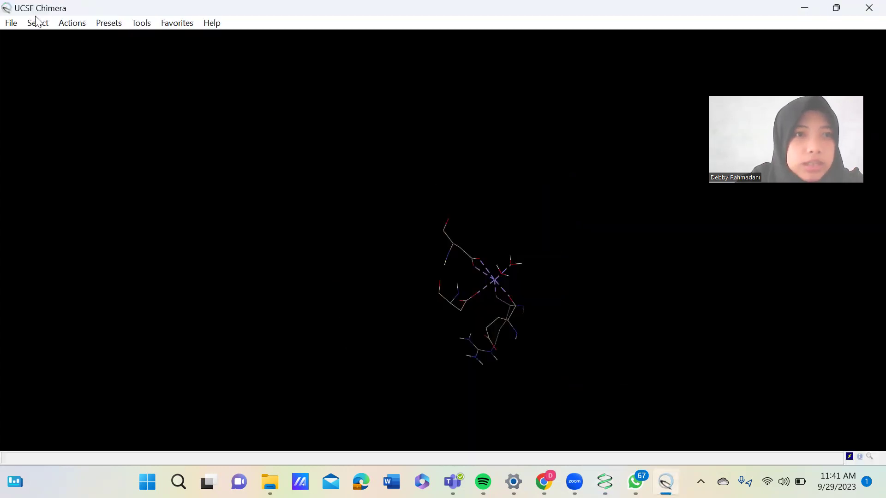
click(18, 28)
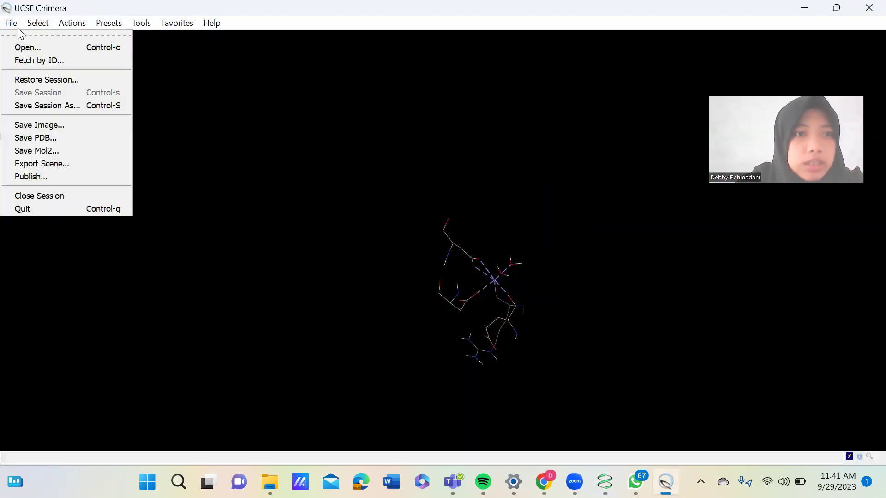
click(56, 198)
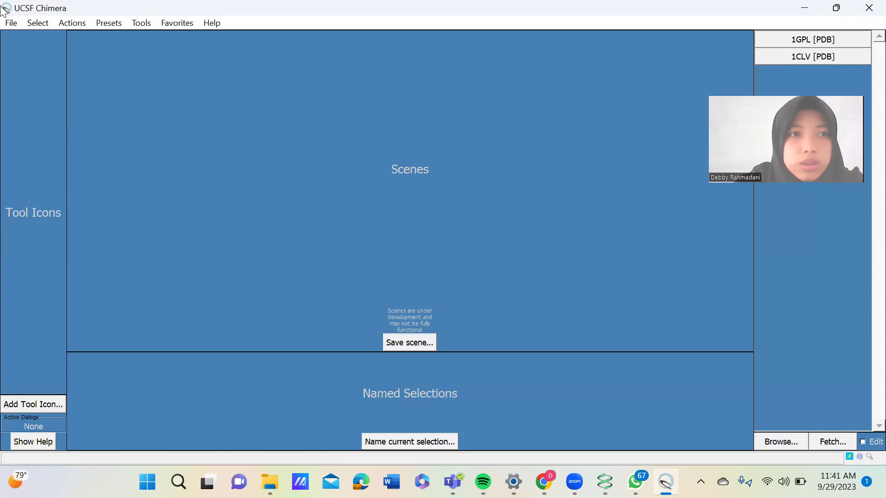
Fetch the structure with ID 4ALD from the PDB database into the empty session
click(8, 24)
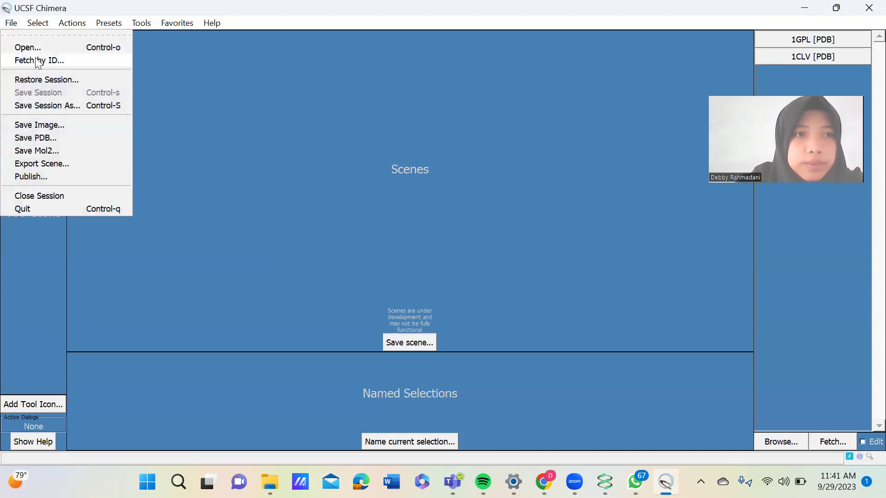
click(38, 61)
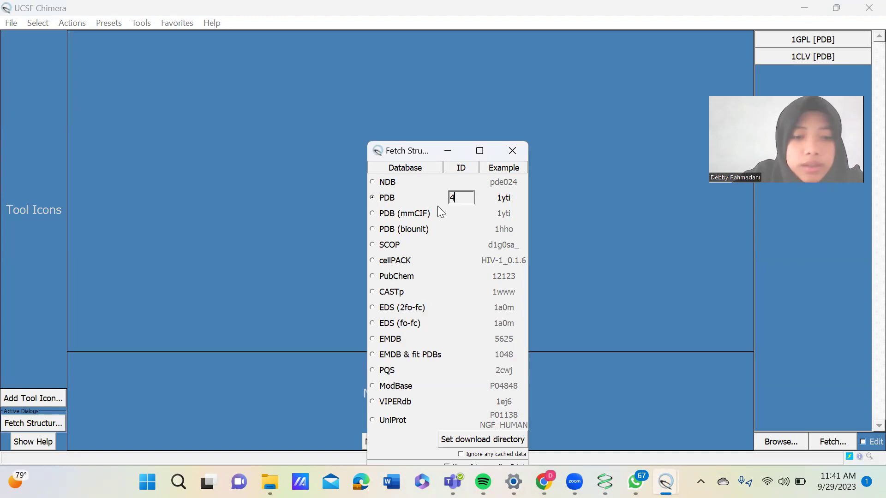
text(4ALD)
key(Return)
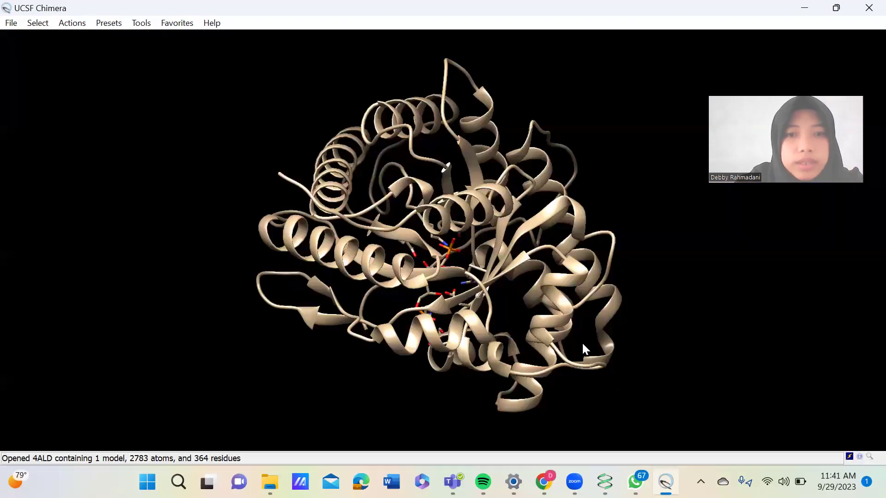
scroll(476, 300, down, 2)
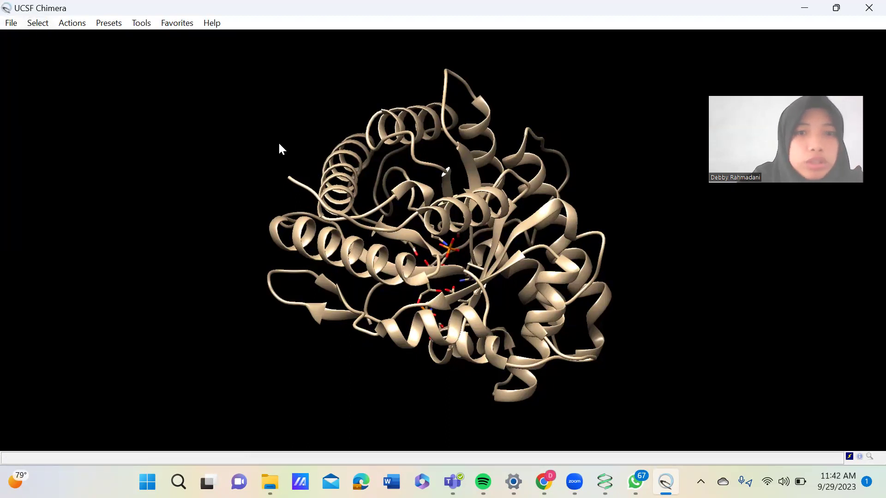
drag(437, 218, 244, 140)
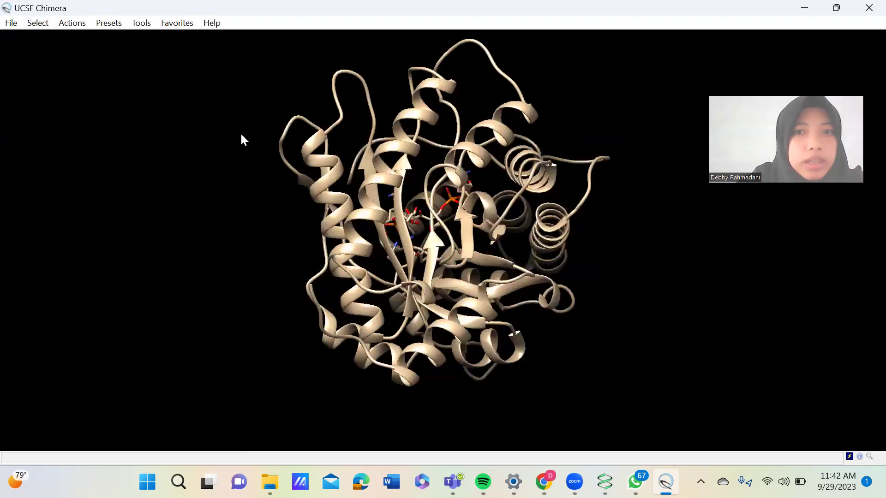
Hide the ribbon of the 4ALD model so that only its displayed atoms and bonds are drawn
click(79, 24)
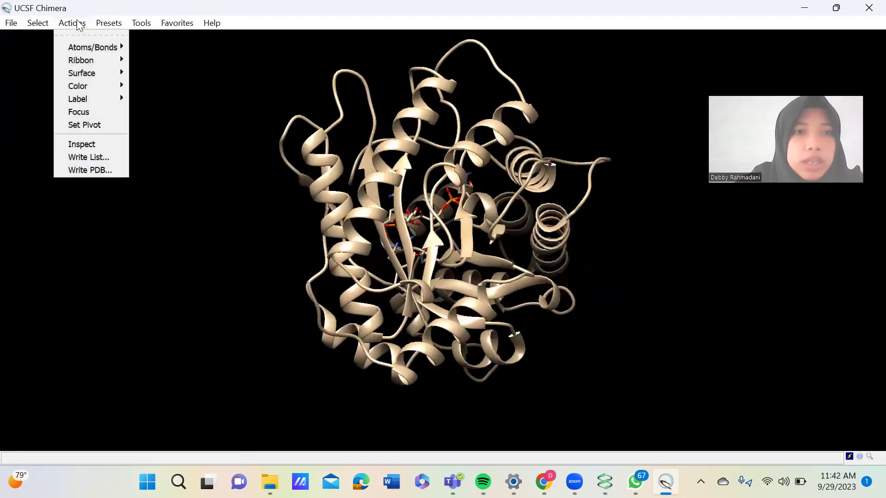
mouse_move(102, 56)
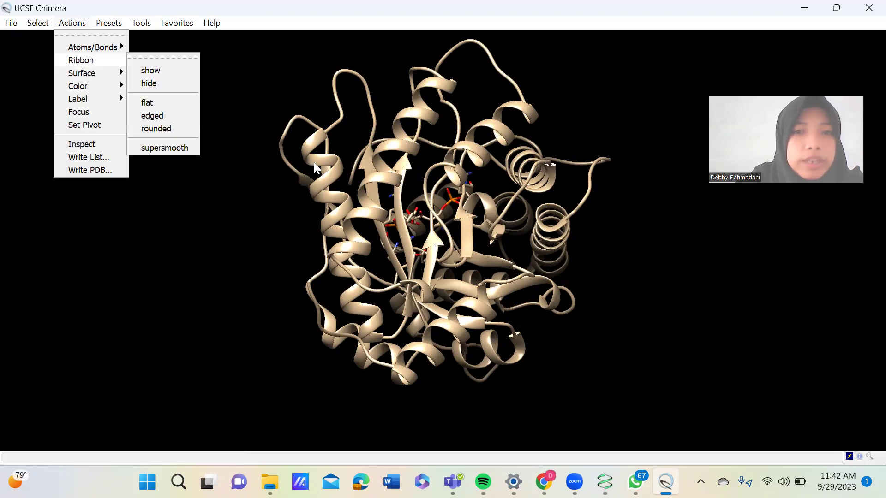
click(395, 227)
drag(395, 227, 273, 156)
click(71, 22)
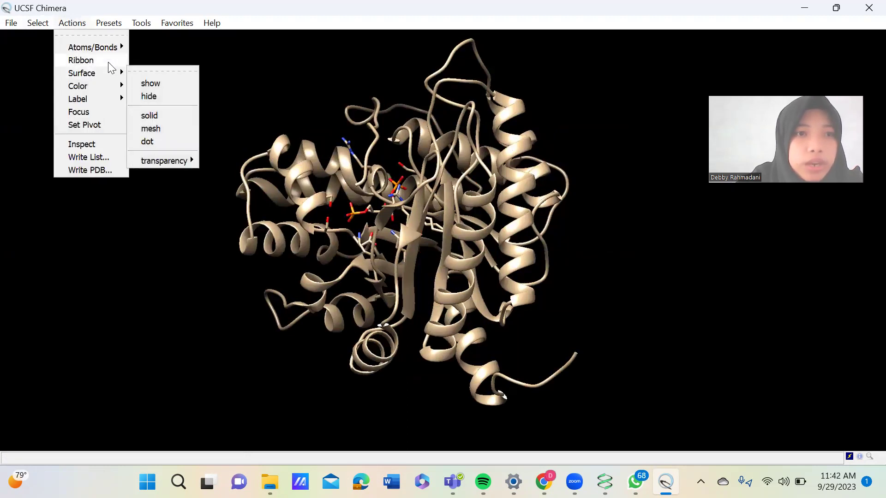
mouse_move(108, 63)
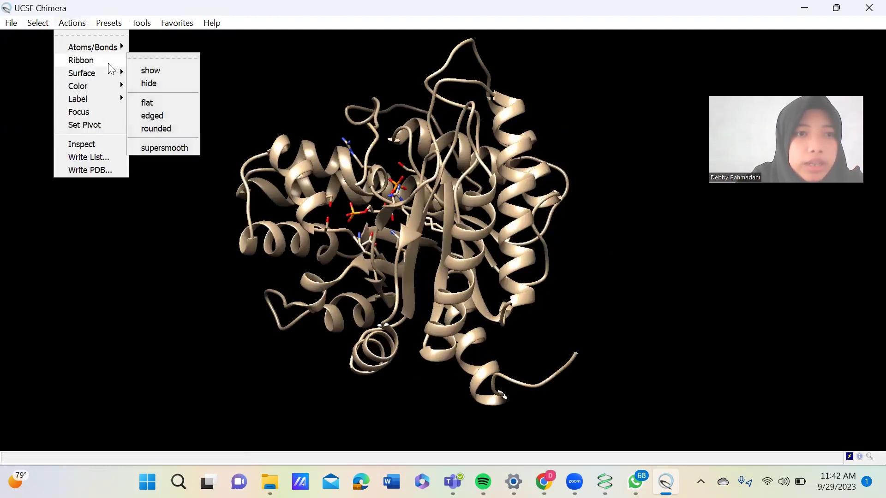
click(156, 86)
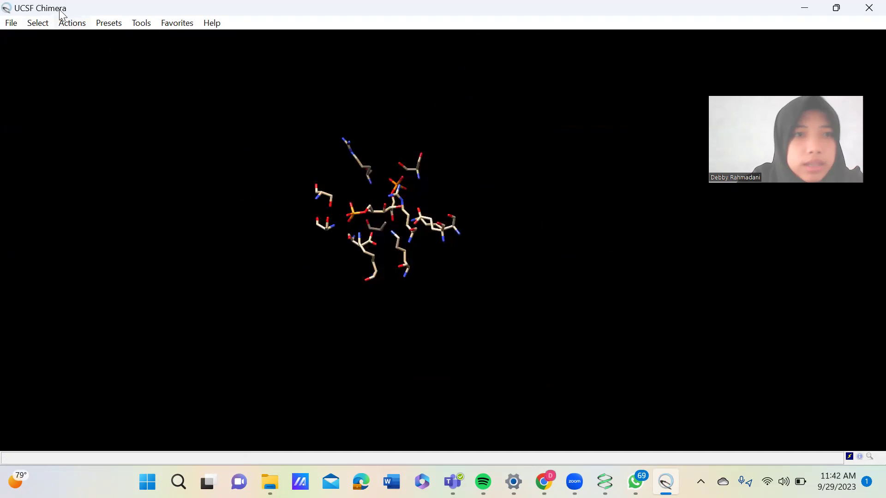
Apply the stick style and after it the ball & stick style to the displayed atoms and bonds of the 4ALD model
click(73, 23)
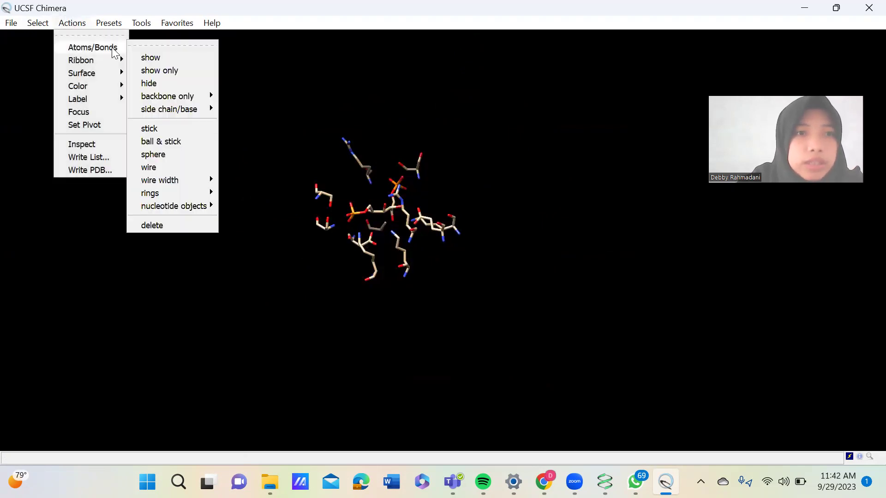
click(184, 131)
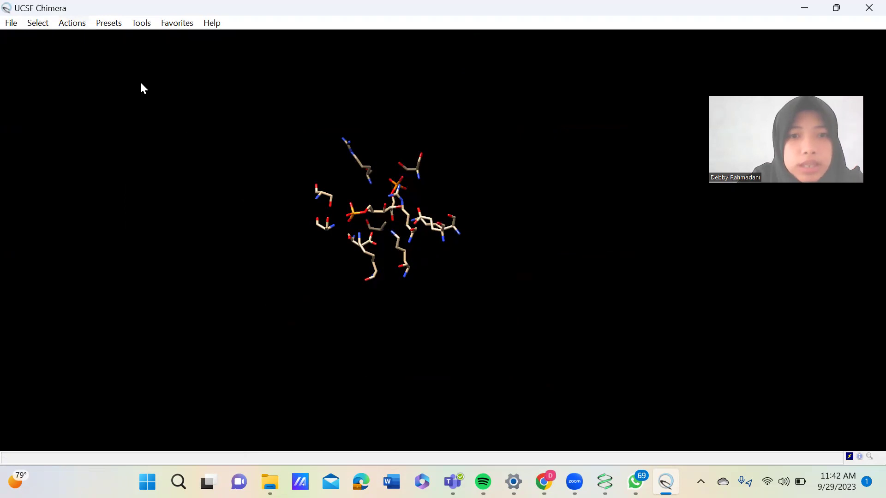
click(71, 23)
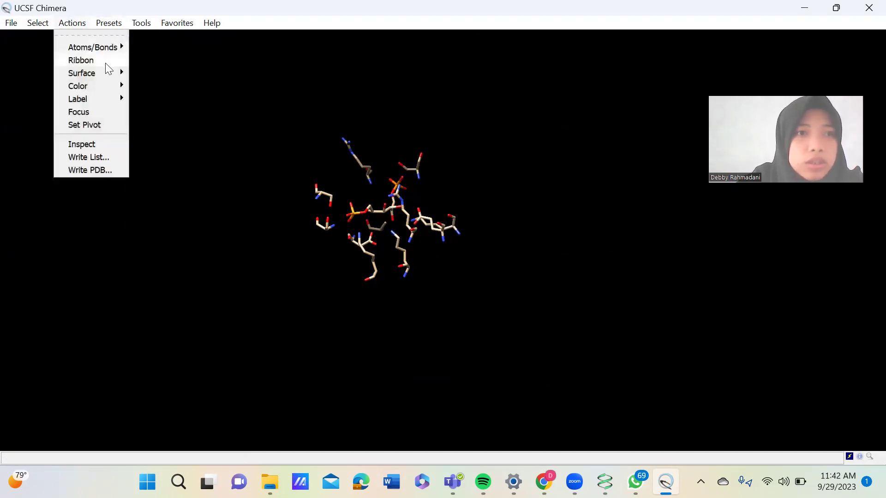
mouse_move(115, 48)
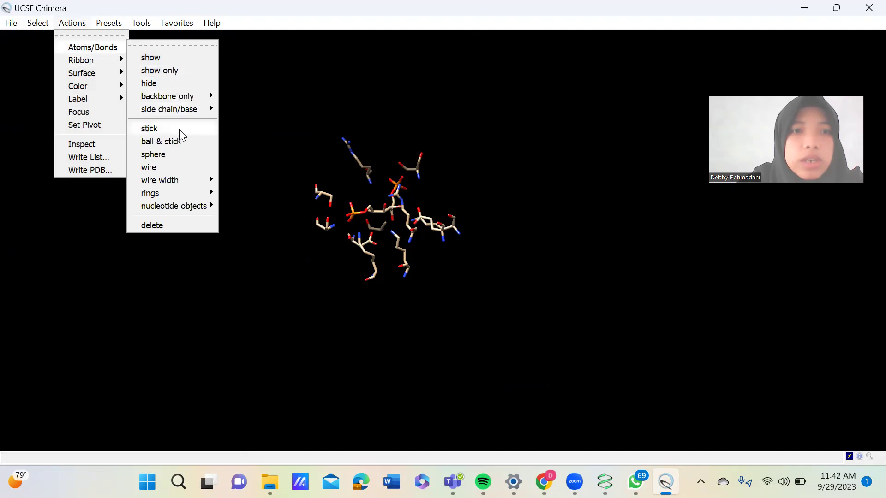
click(181, 145)
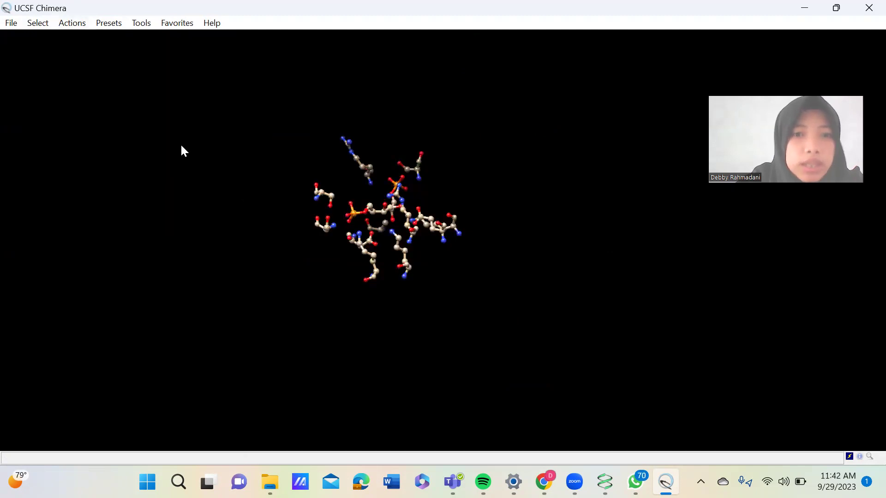
drag(436, 252, 415, 319)
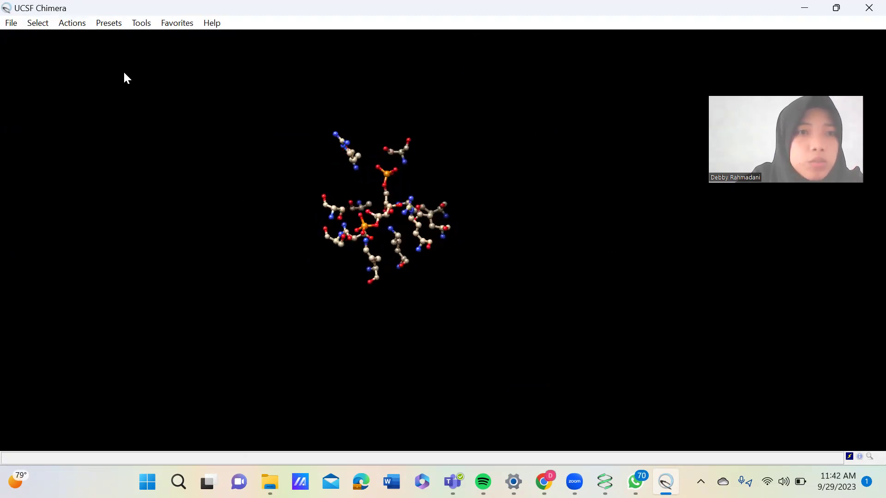
Change the displayed atoms and bonds of the 4ALD model to the sphere style
click(73, 26)
mouse_move(104, 49)
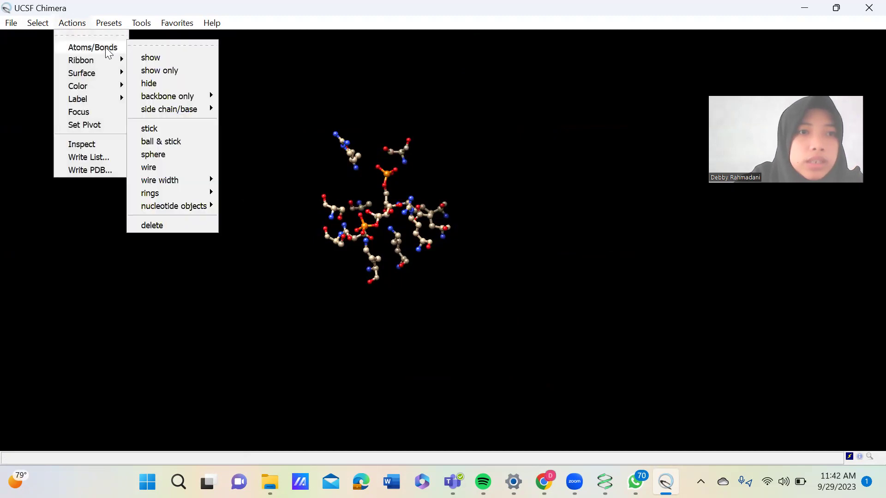
click(182, 155)
drag(363, 235, 241, 249)
Change the displayed atoms and bonds of the 4ALD model to the wire style
click(60, 24)
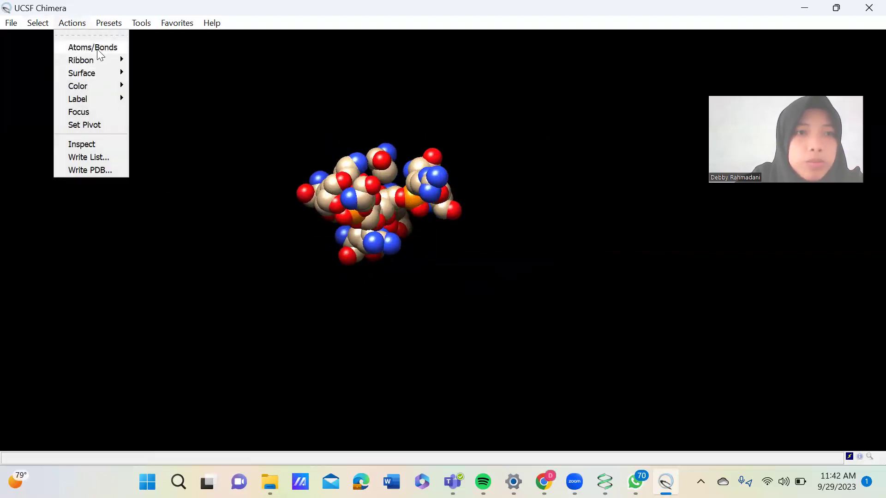
mouse_move(99, 49)
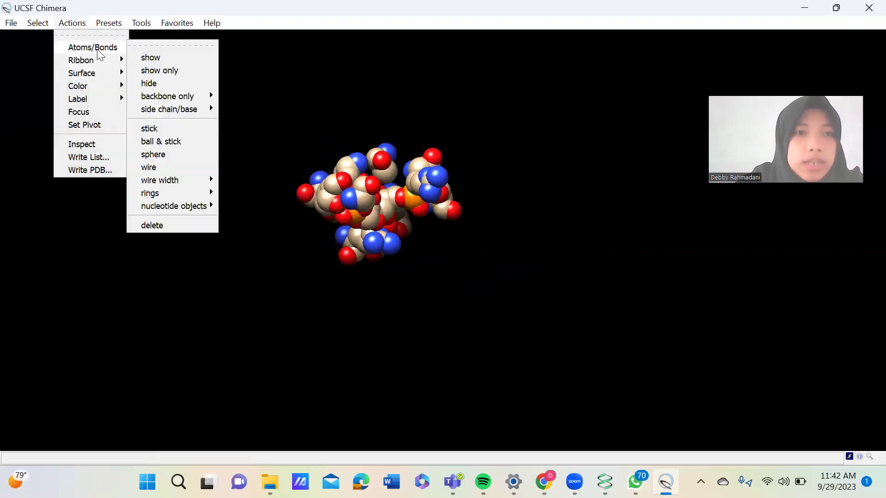
click(173, 167)
drag(372, 239, 375, 267)
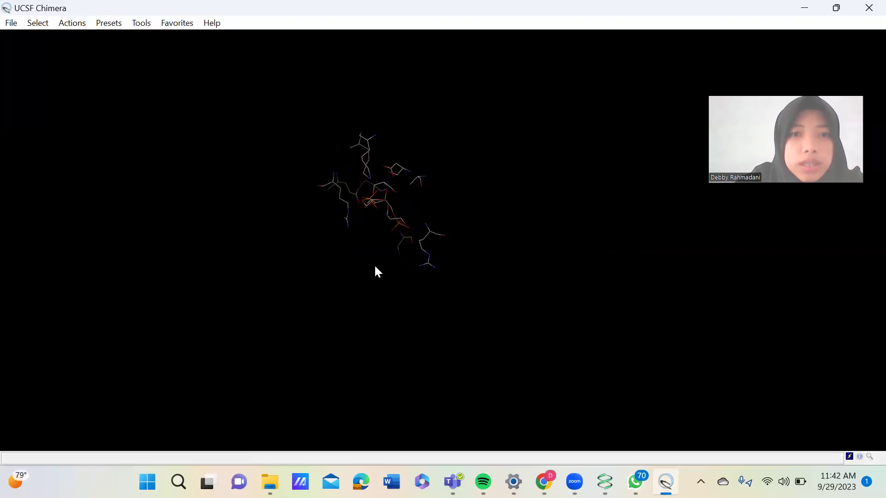
drag(383, 210, 477, 332)
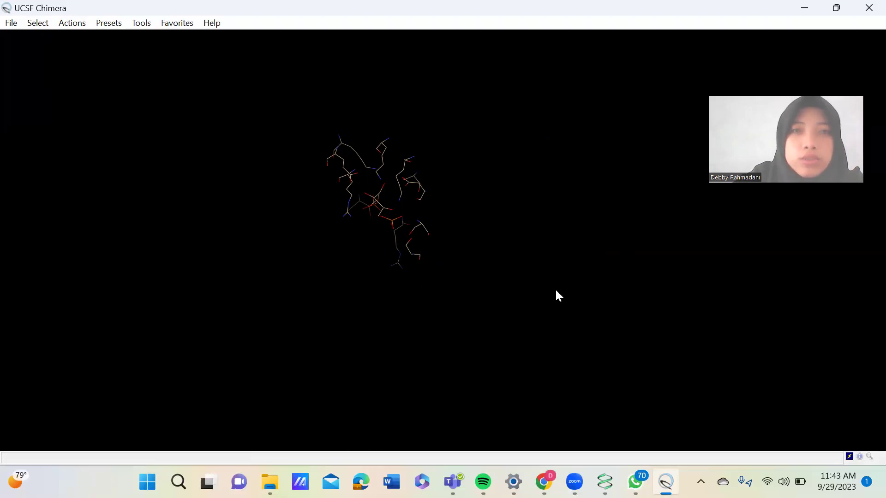
mouse_move(375, 201)
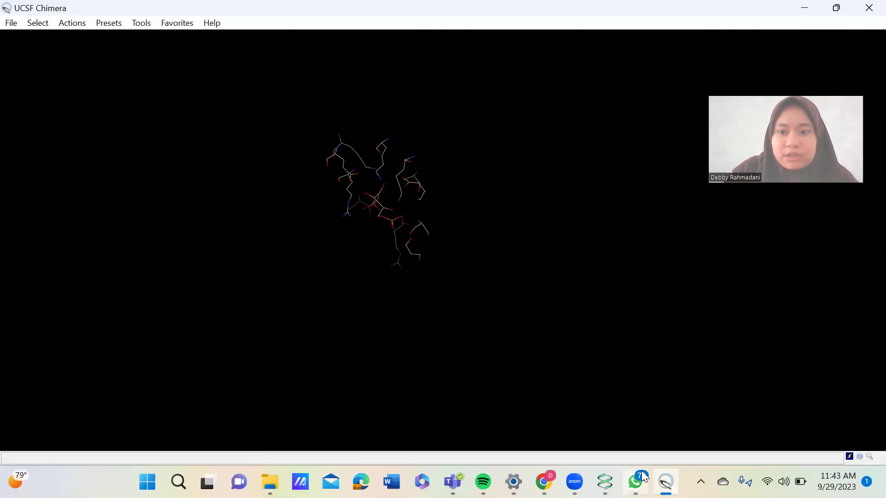
Switch to Chrome and return from the 4ALD structure page to the NCBI Protein search results
mouse_move(643, 479)
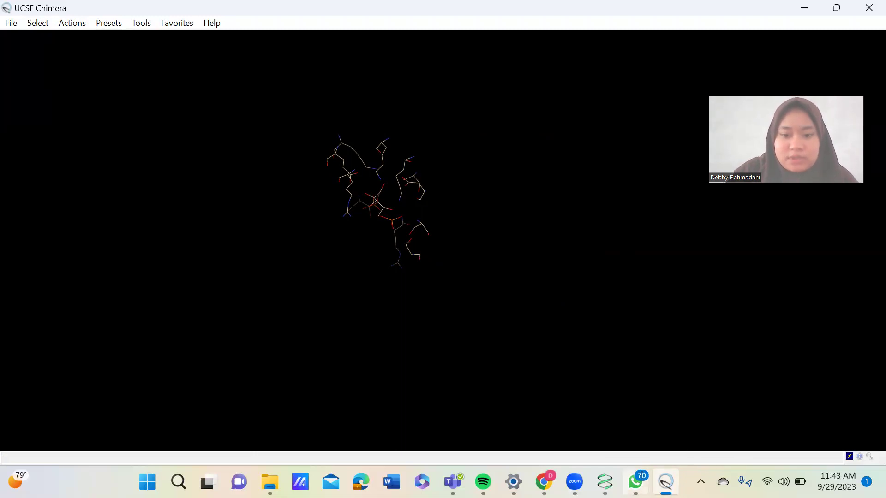
mouse_move(605, 482)
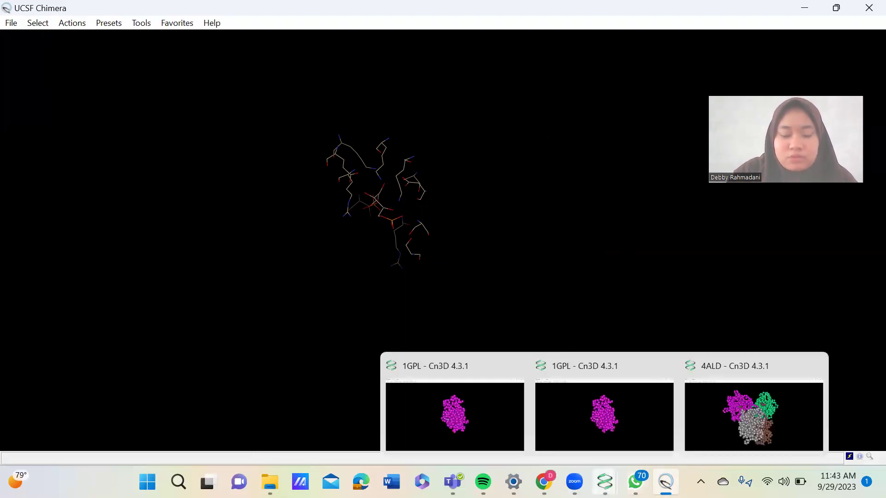
mouse_move(545, 480)
click(542, 424)
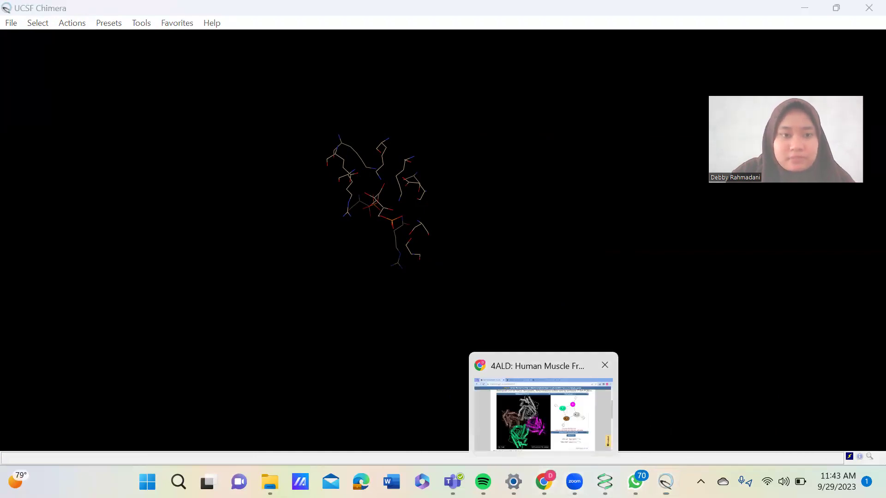
scroll(363, 188, up, 4)
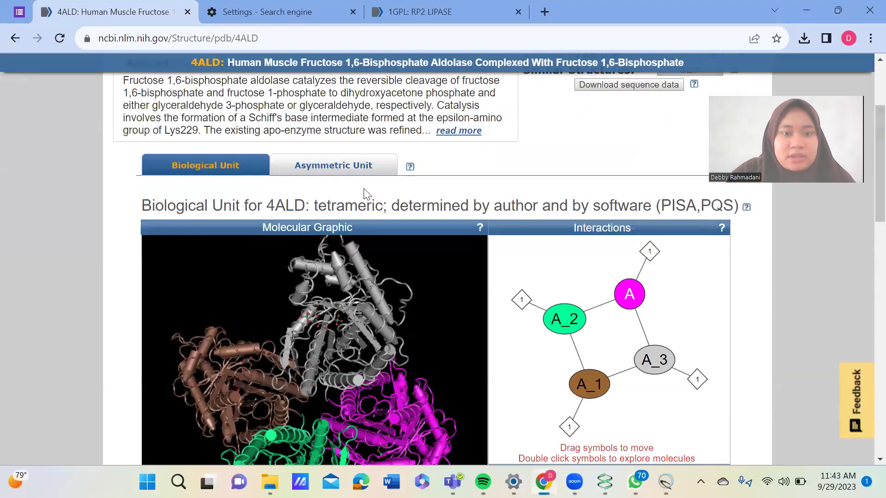
click(14, 37)
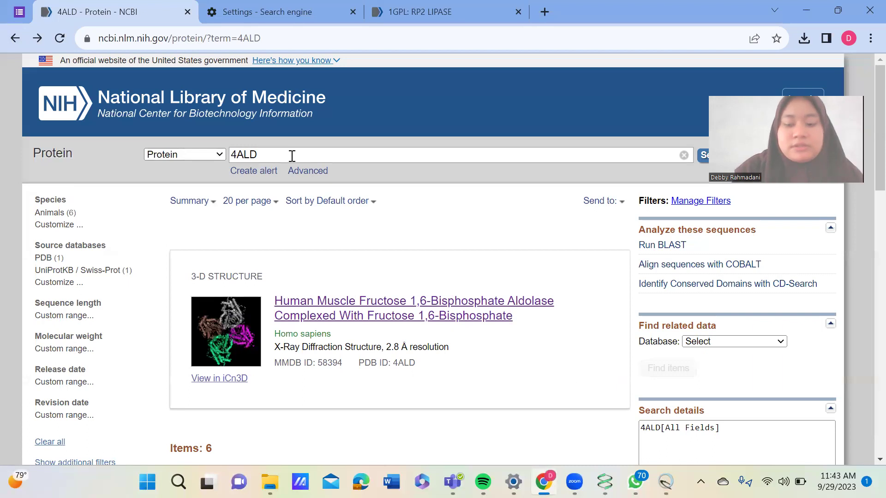
Replace the search term with 1SMD and search the NCBI Protein database for it
key(BackSpace)
key(BackSpace)
key(BackSpace)
key(BackSpace)
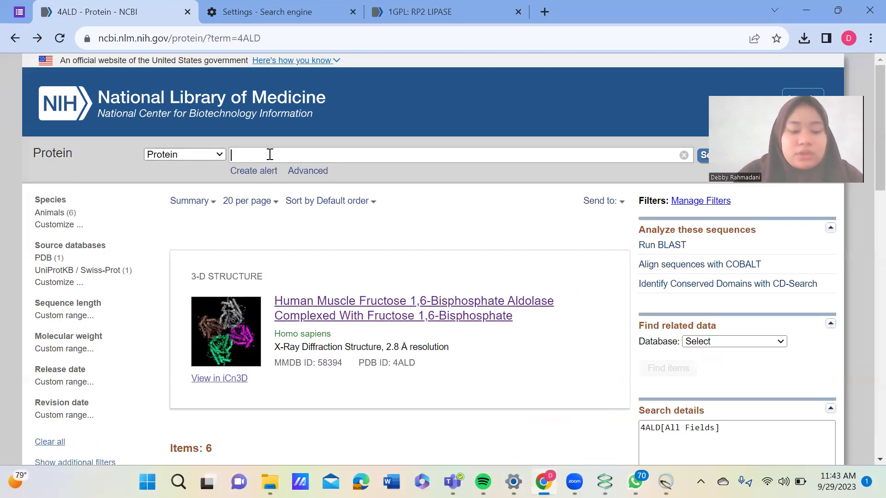
text(1)
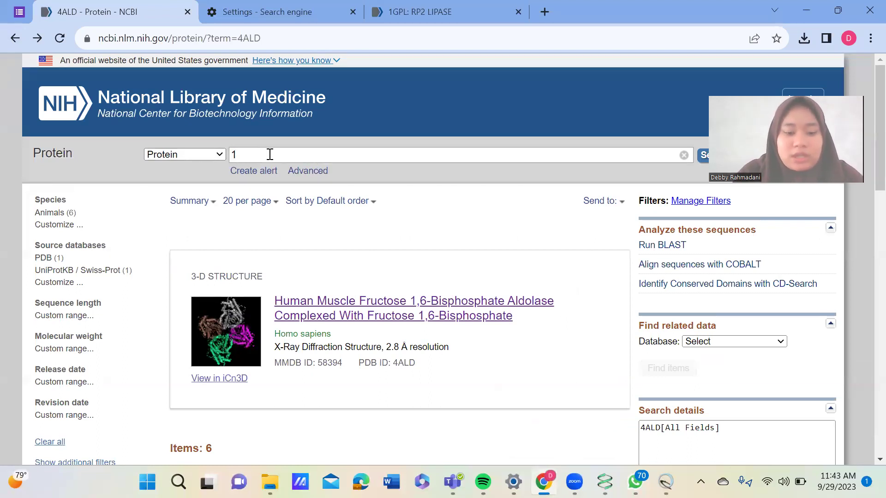
text(SMD)
key(Return)
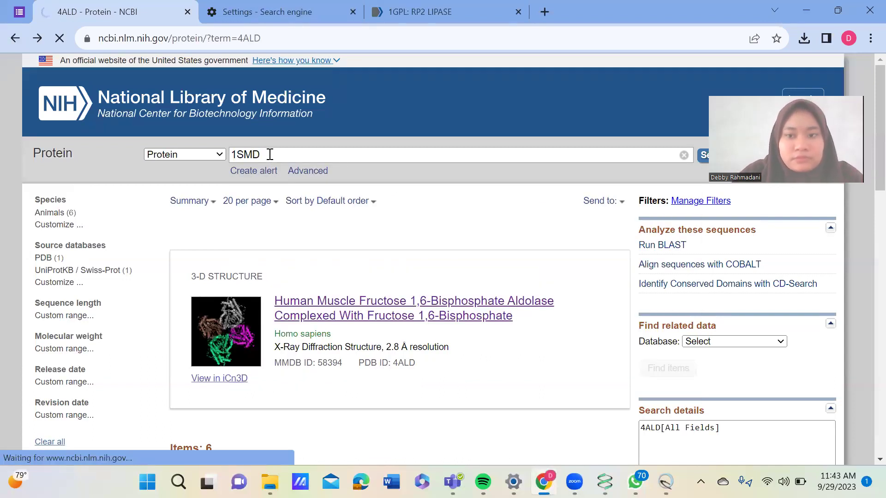
Open the structure summary page of HUMAN SALIVARY AMYLASE and go to its structure data download options
scroll(305, 283, down, 1)
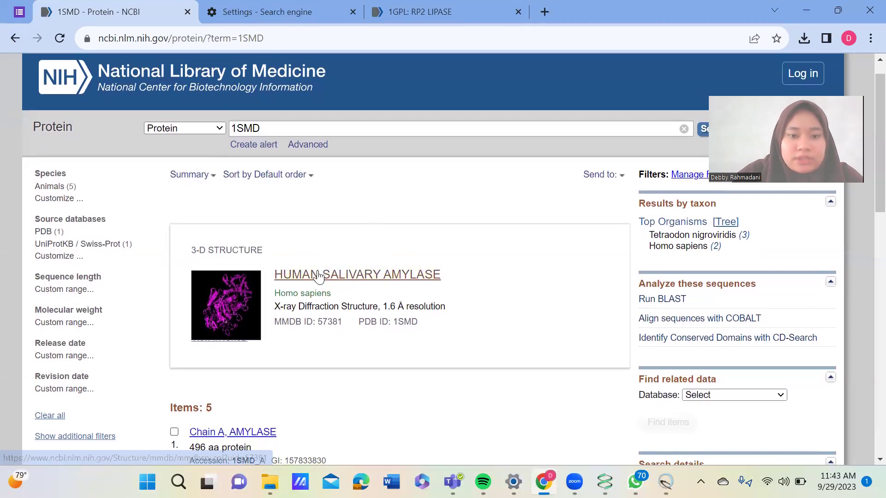
click(318, 275)
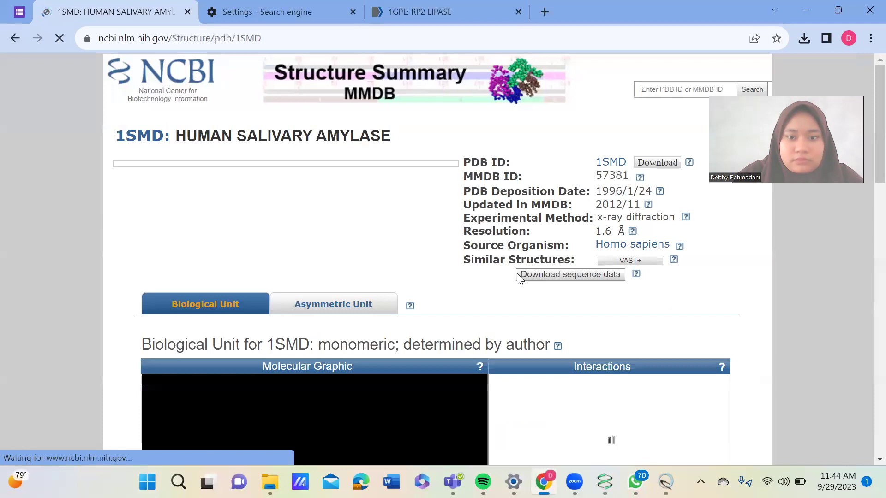
scroll(517, 273, down, 2)
scroll(518, 277, down, 6)
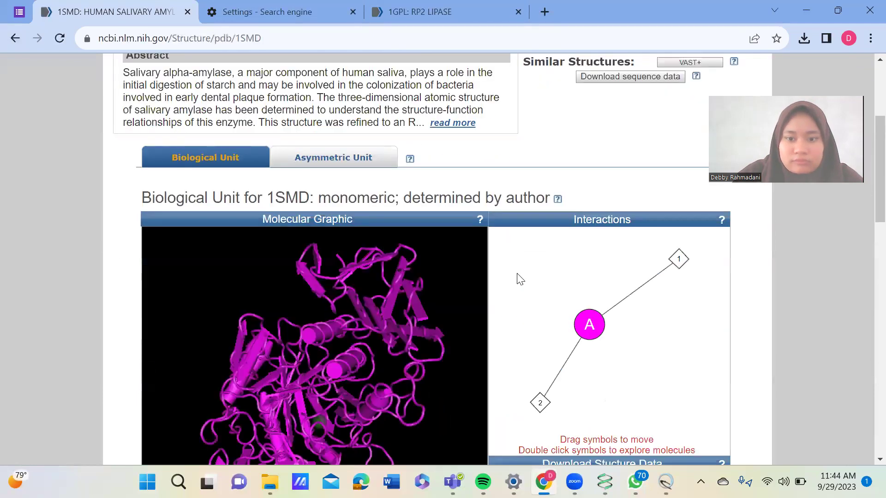
scroll(518, 274, up, 1)
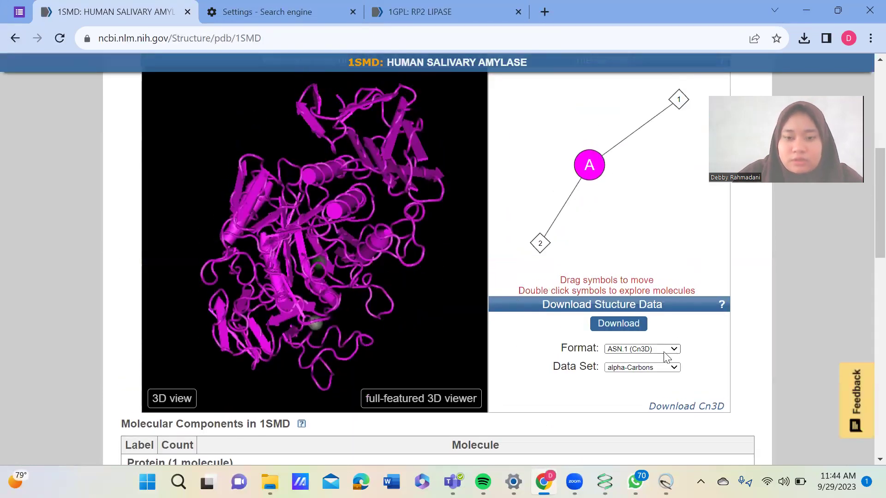
Download the 1SMD structure data in ASN.1 (Cn3D) format with the alpha-Carbons data set
click(618, 324)
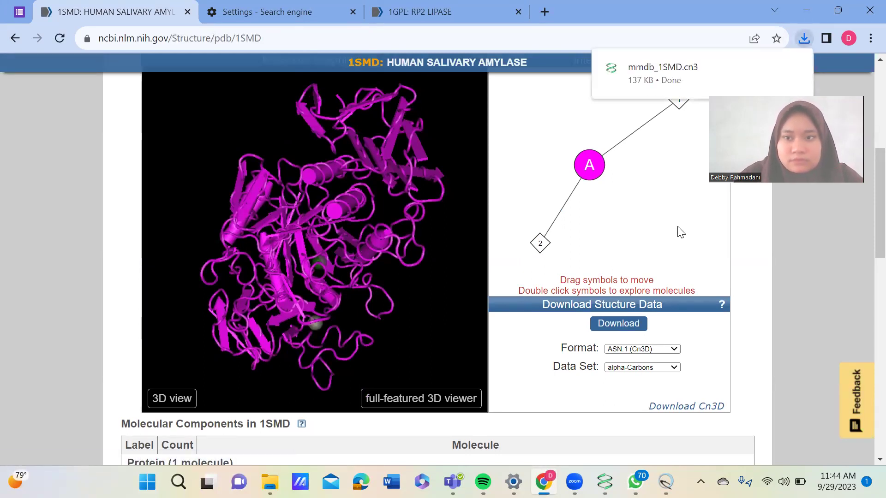
scroll(678, 233, up, 2)
scroll(682, 237, down, 2)
scroll(681, 237, down, 1)
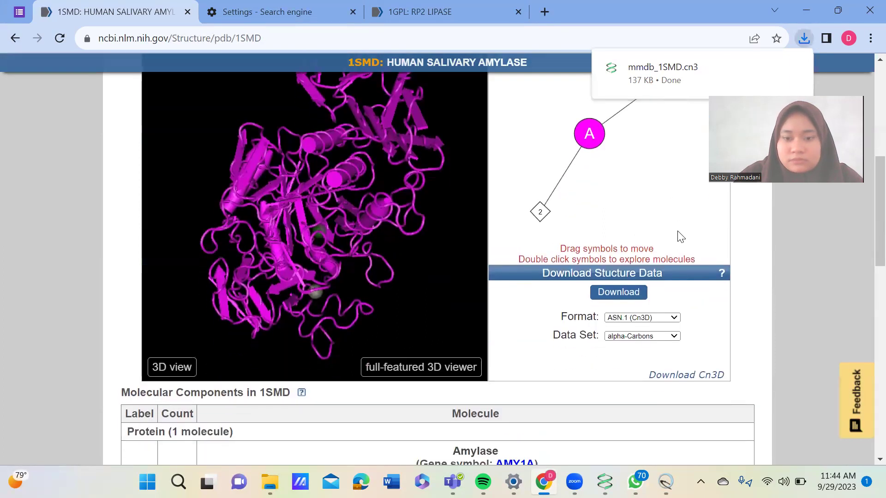
Open the downloaded mmdb_1SMD.cn3 file in Cn3D, maximize the structure window and close the Sequence/Alignment Viewer
click(801, 31)
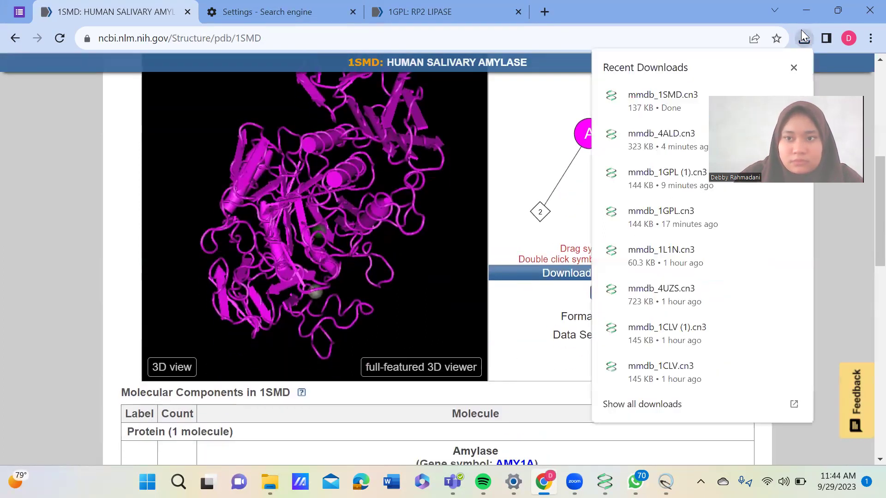
click(673, 96)
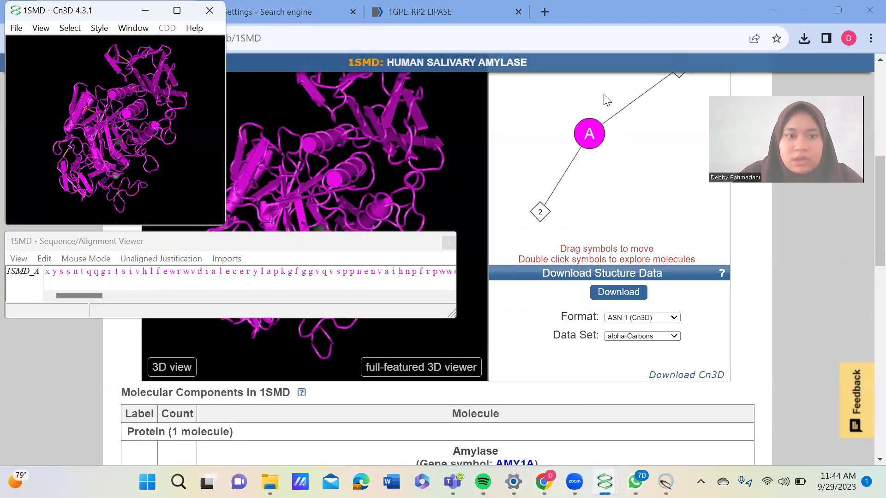
click(176, 10)
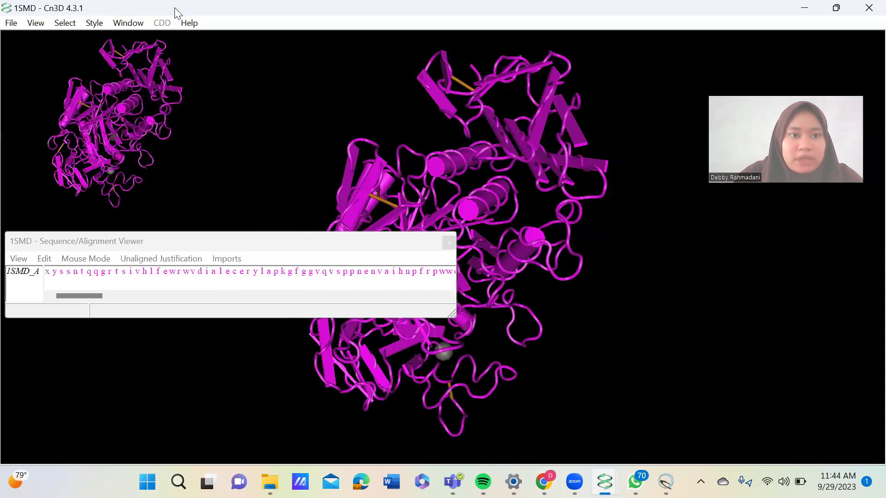
click(449, 242)
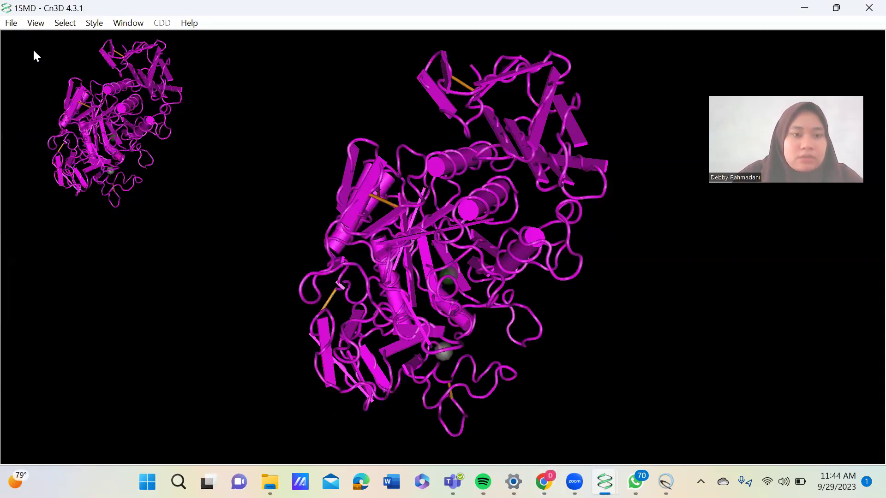
Change the rendering of the 1SMD structure to the Tubes style
click(93, 22)
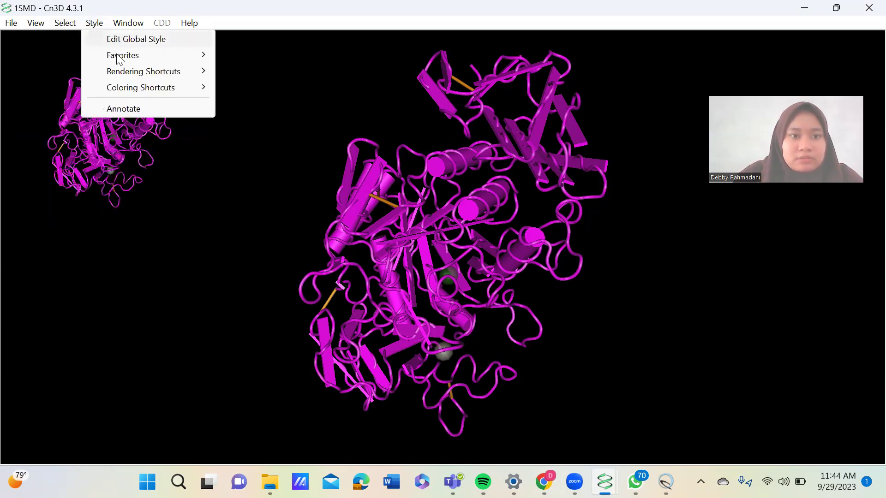
mouse_move(123, 73)
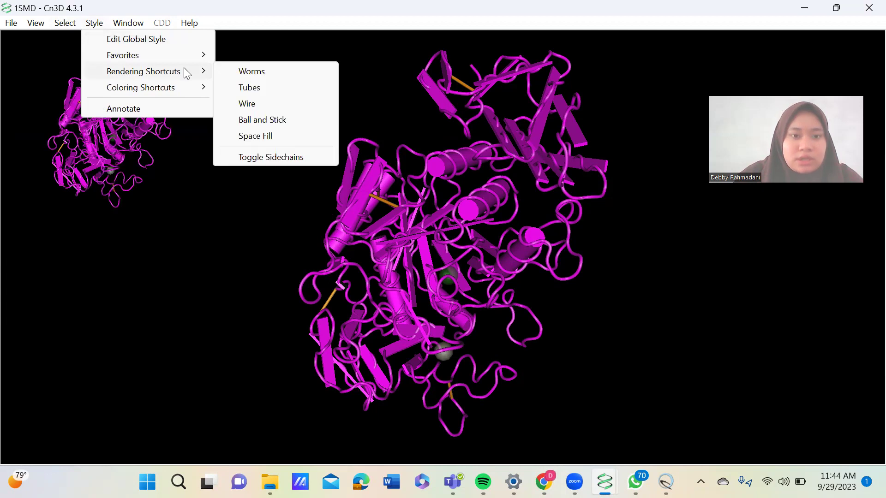
click(249, 89)
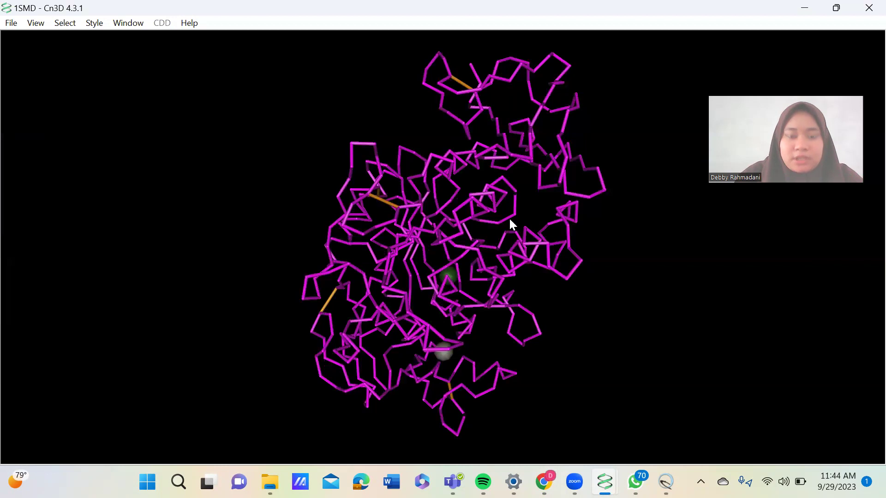
Change the rendering of the 1SMD structure to the Wire style
click(94, 25)
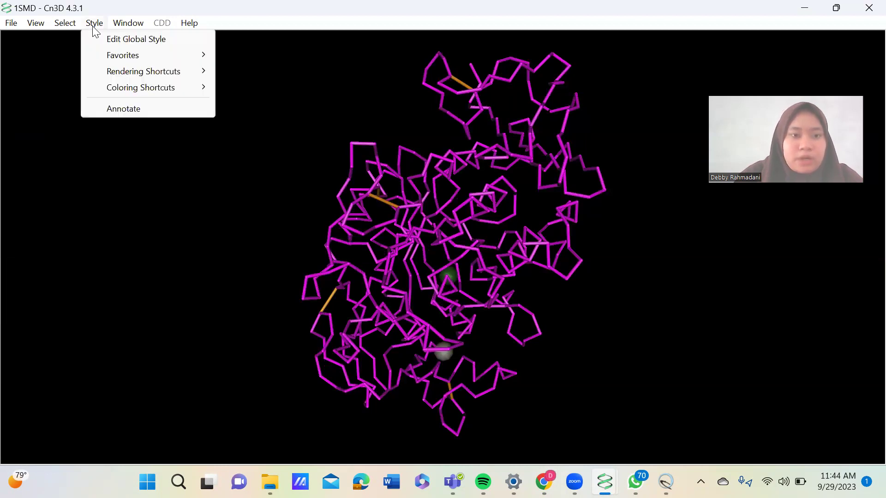
mouse_move(206, 71)
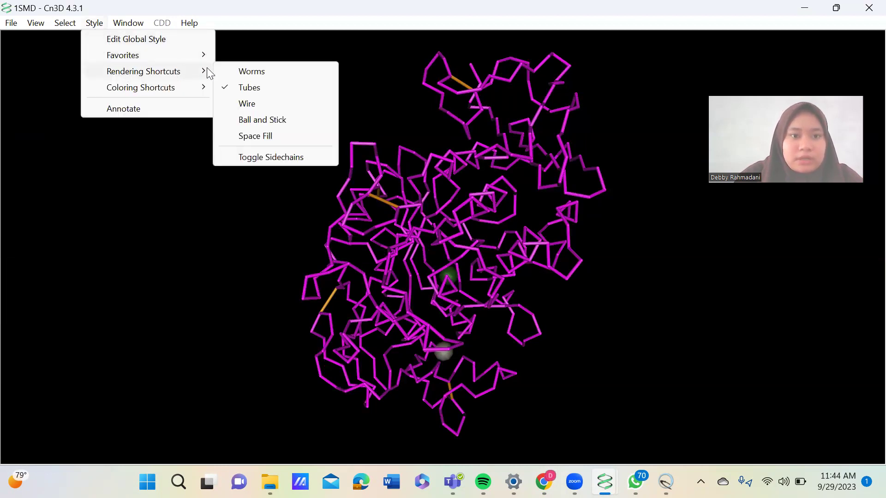
click(249, 104)
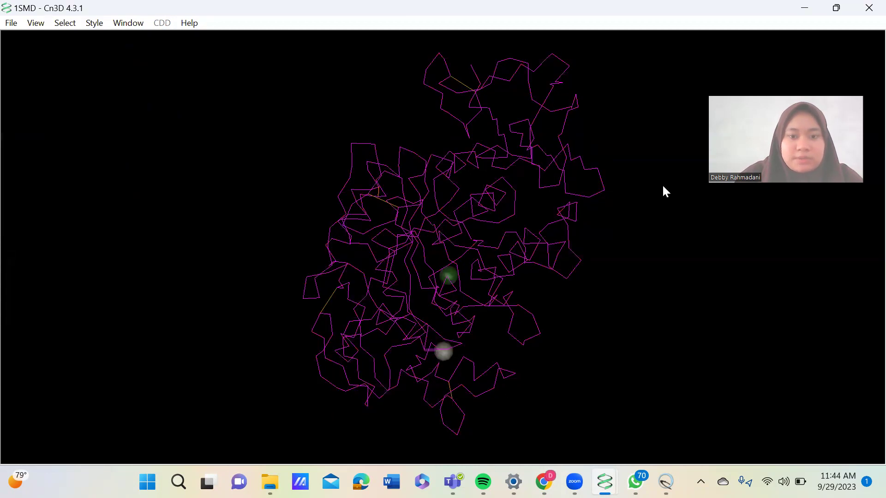
Change the rendering of the 1SMD structure to the Ball and Stick style
click(95, 24)
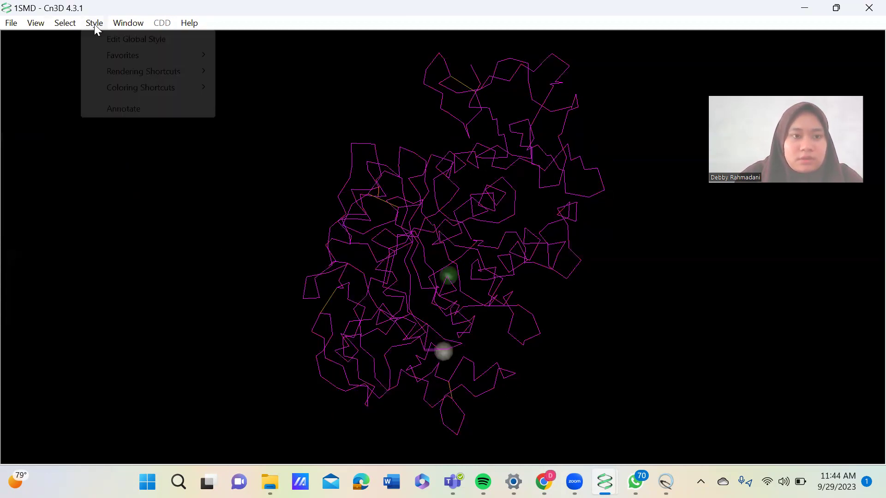
mouse_move(157, 73)
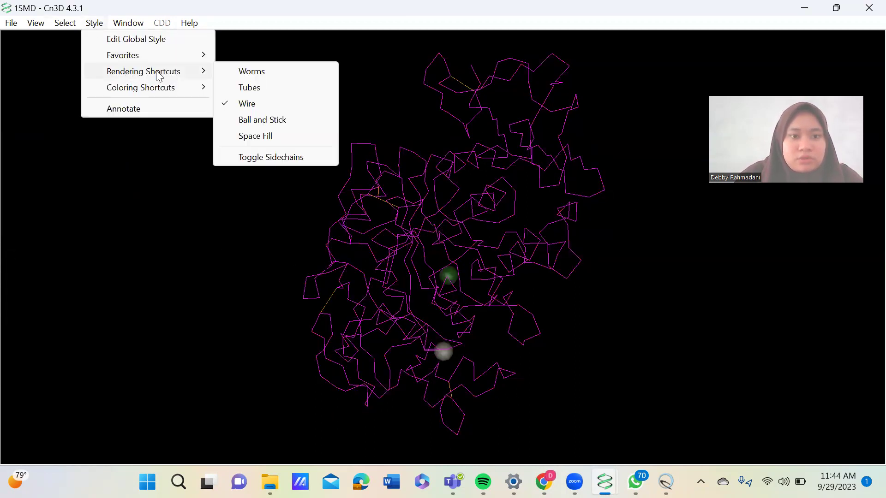
click(283, 121)
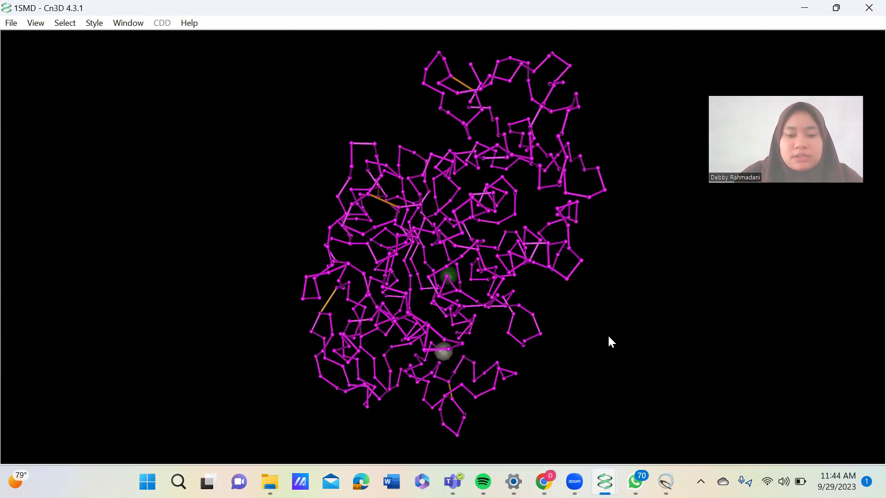
Close the open Cn3D, browser, UCSF Chimera and file manager windows to clear the desktop
mouse_move(609, 471)
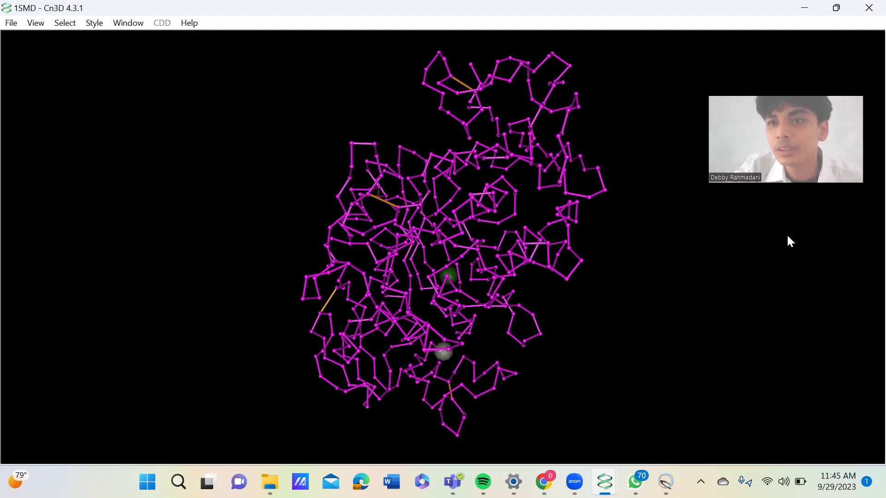
click(867, 8)
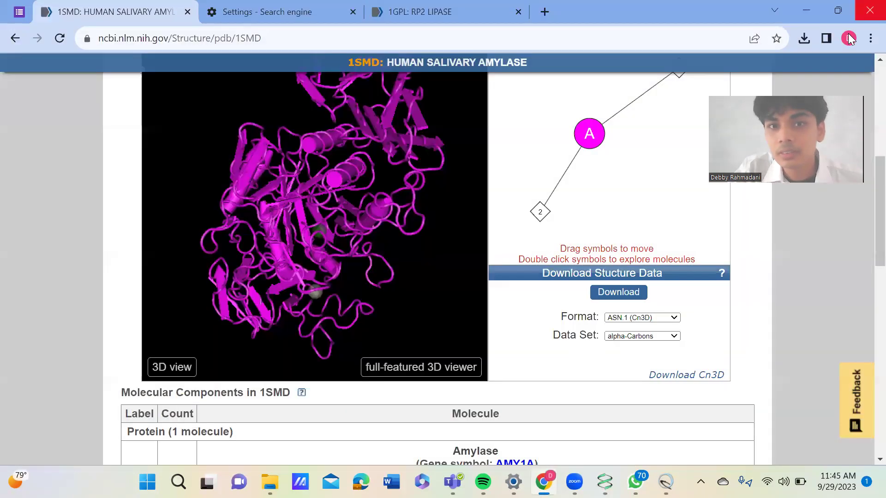
click(867, 11)
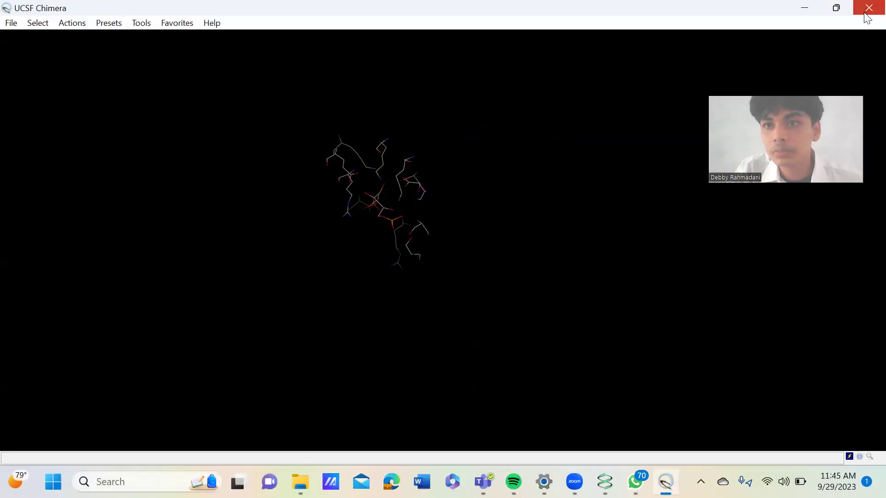
click(866, 10)
click(867, 10)
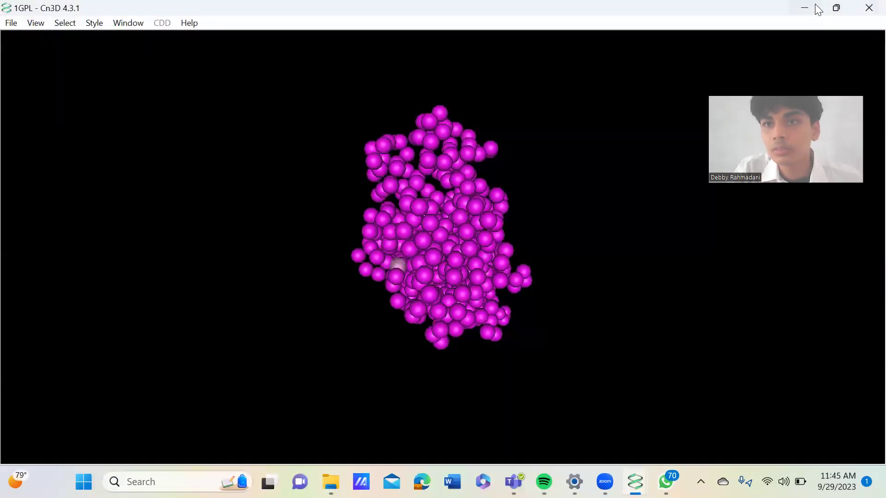
click(866, 10)
click(867, 11)
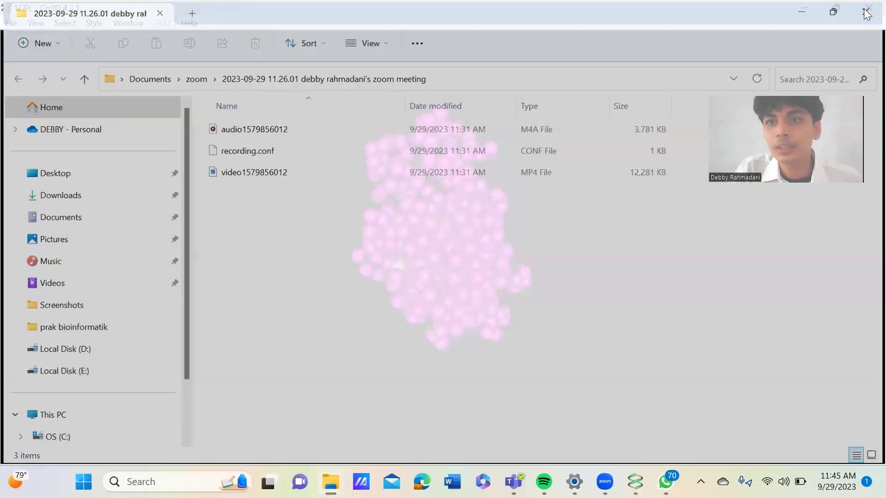
click(867, 11)
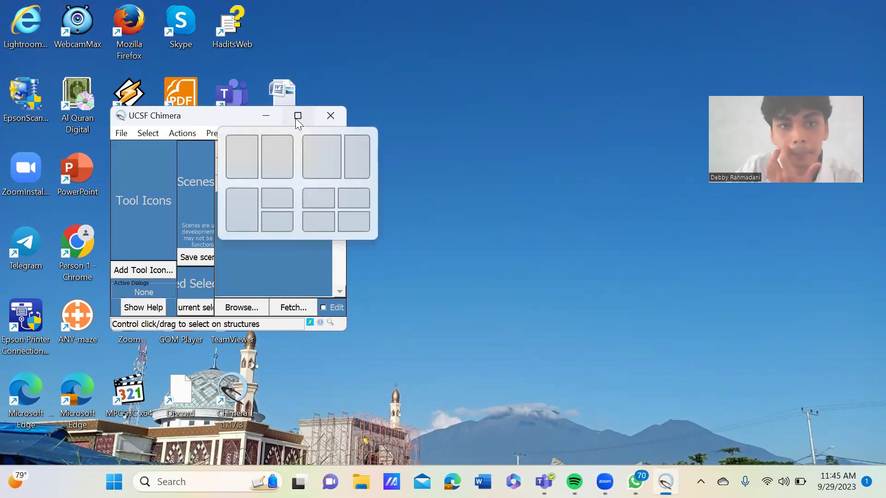
In a fresh UCSF Chimera session, maximize the window and fetch the structure with ID 1SMD from the PDB database
click(298, 116)
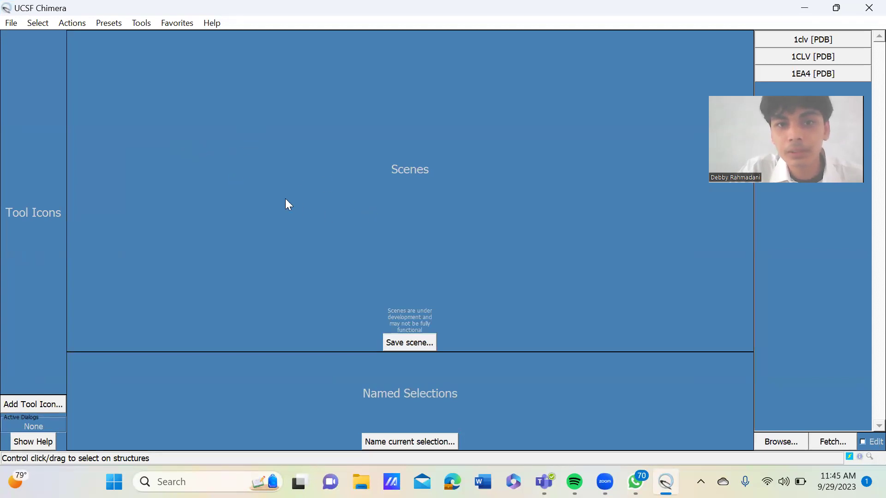
click(11, 24)
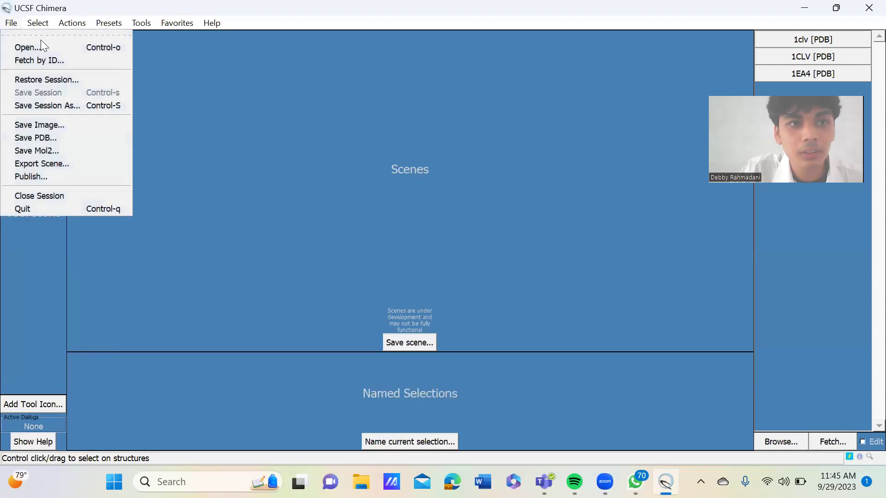
click(26, 65)
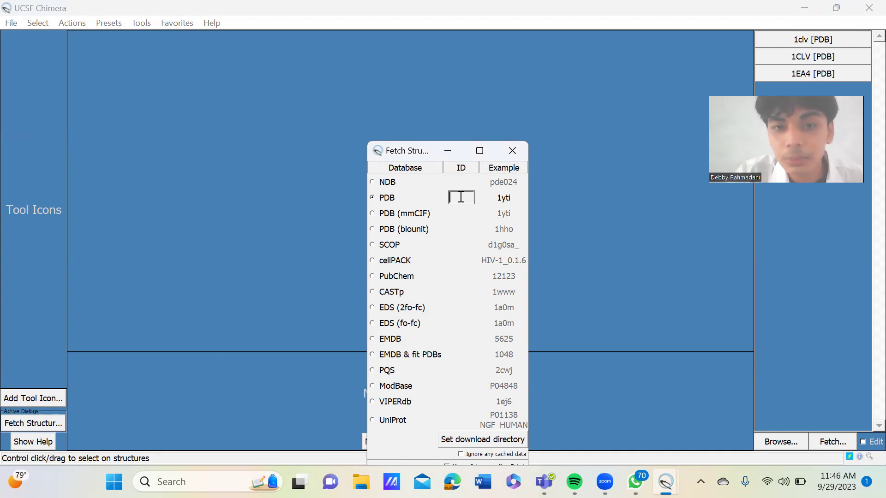
text(1SM)
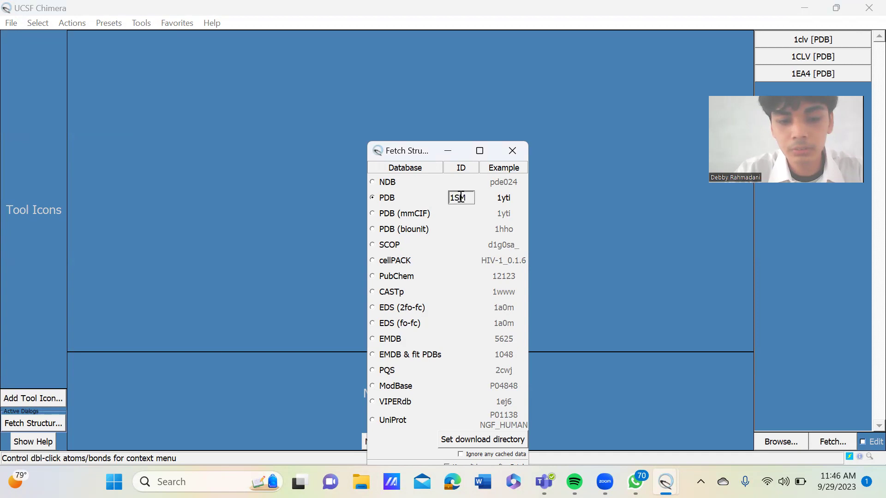
text(D)
key(Return)
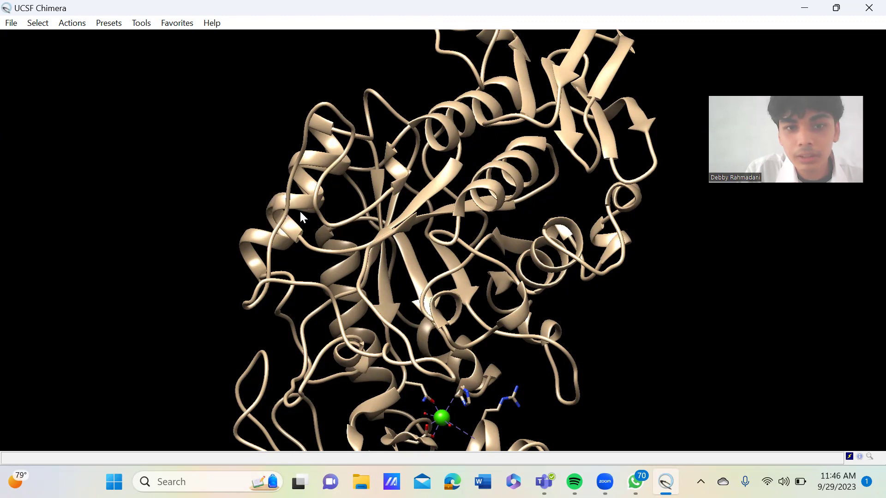
Hide the ribbon of the 1SMD structure
drag(305, 226, 499, 162)
drag(299, 99, 173, 112)
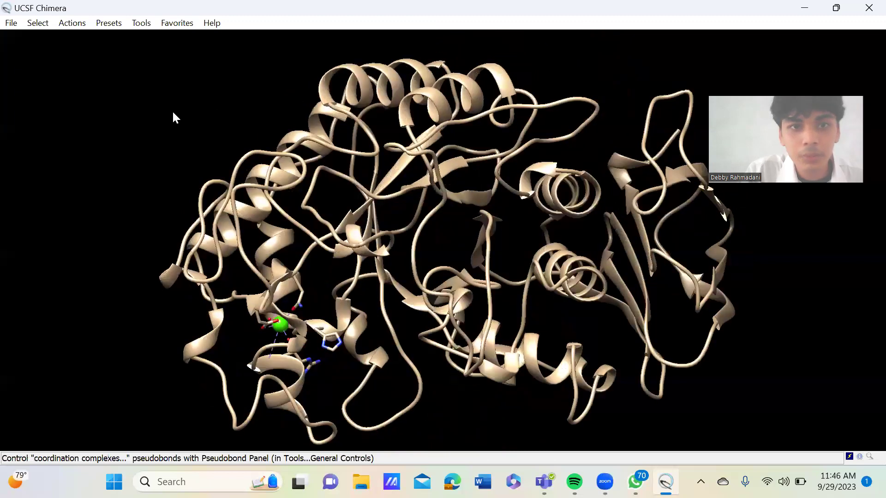
click(71, 26)
mouse_move(122, 65)
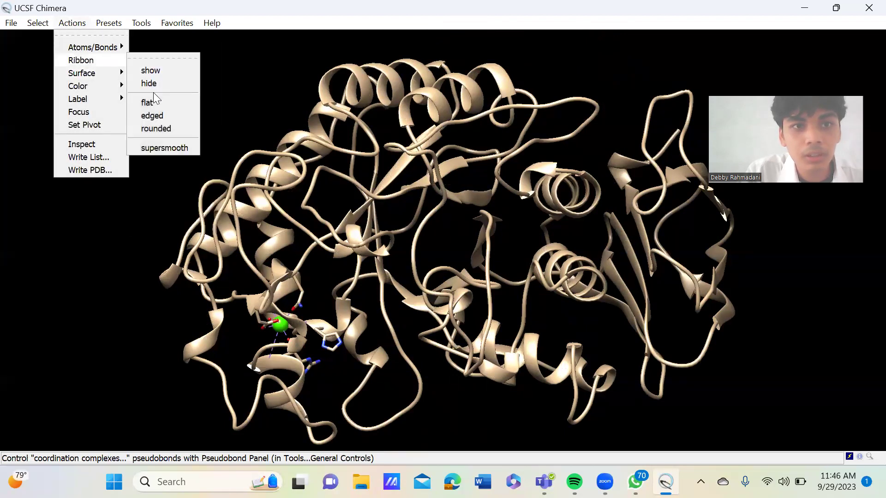
click(149, 84)
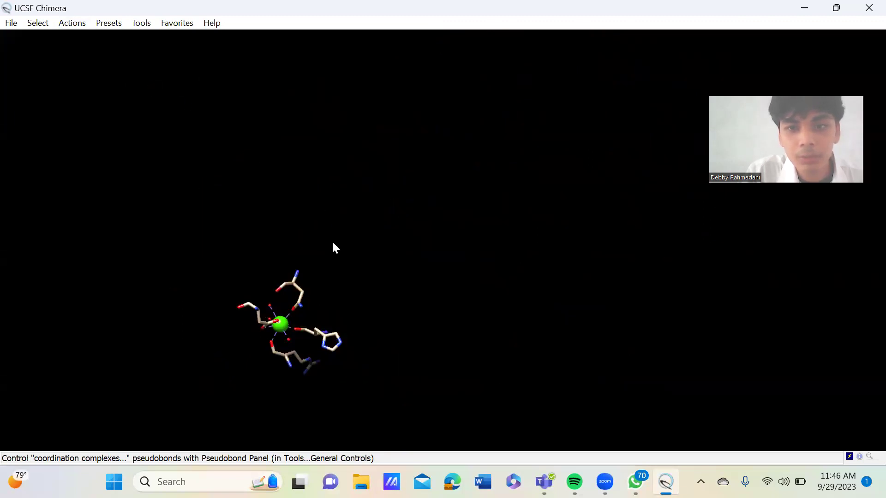
Display the remaining atoms and bonds of 1SMD in the ball & stick style
drag(336, 271, 358, 290)
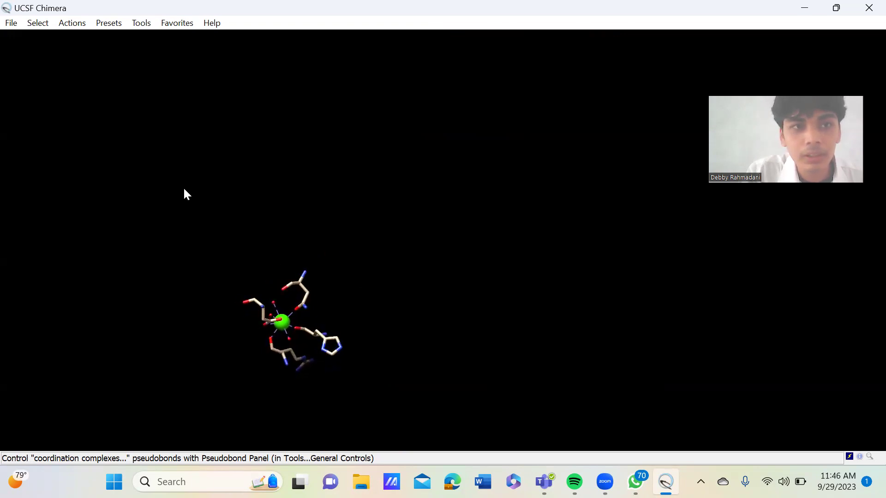
click(77, 25)
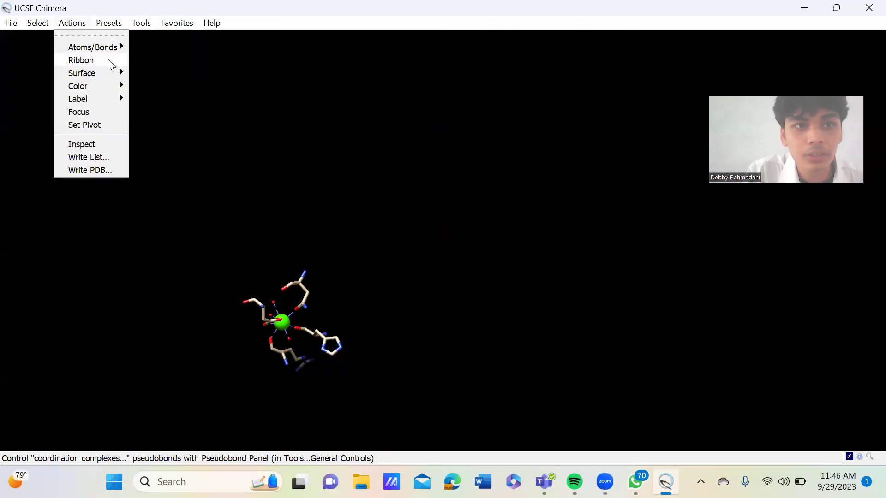
mouse_move(123, 61)
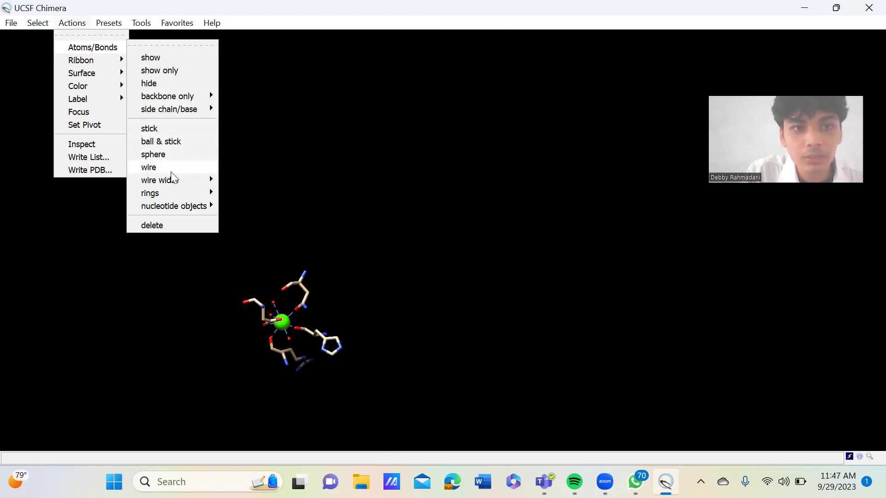
click(180, 142)
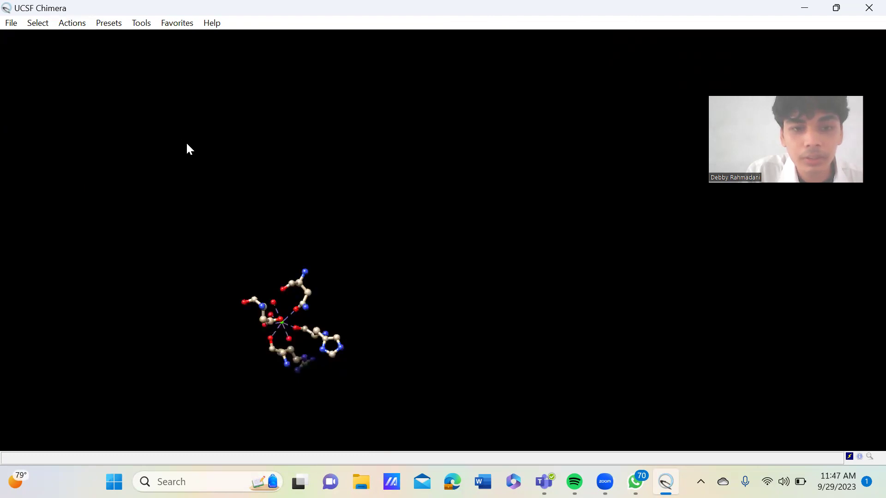
Display the atoms and bonds of 1SMD in the wire style
drag(300, 301, 266, 333)
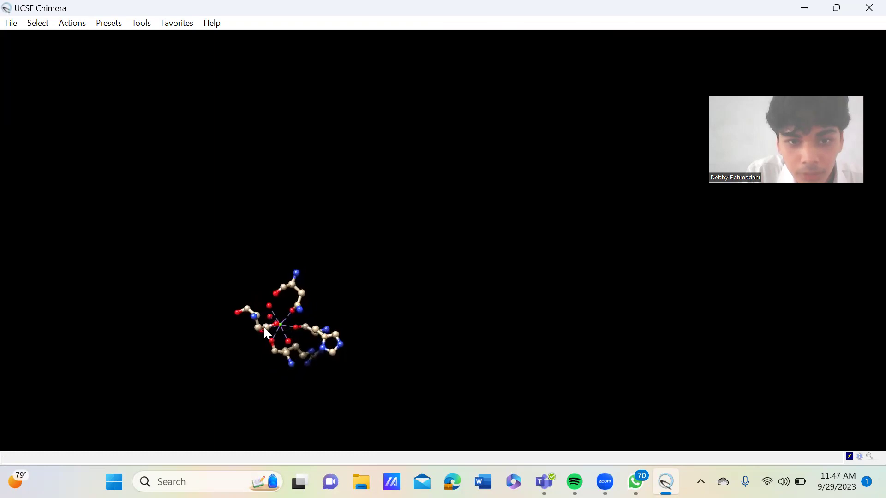
click(77, 24)
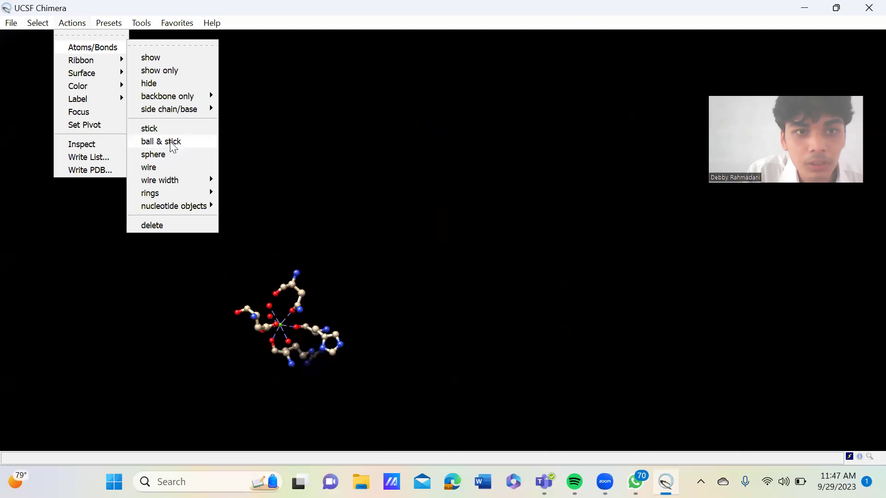
click(165, 170)
drag(302, 320, 361, 258)
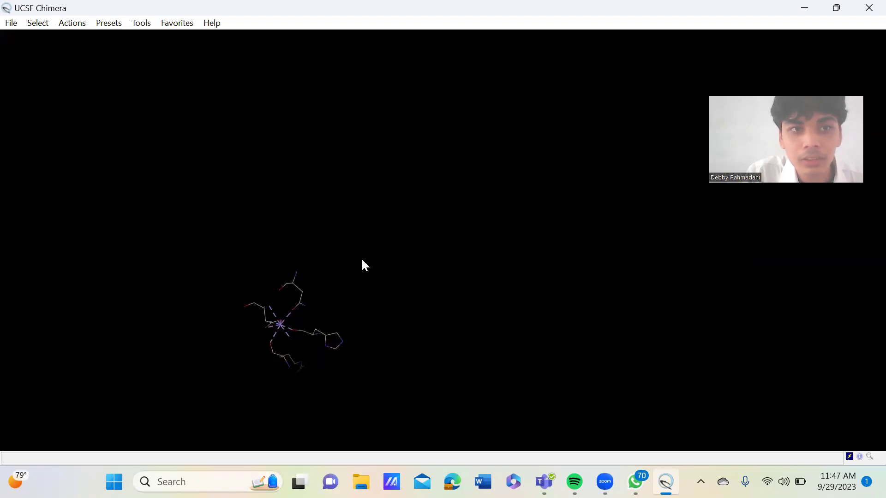